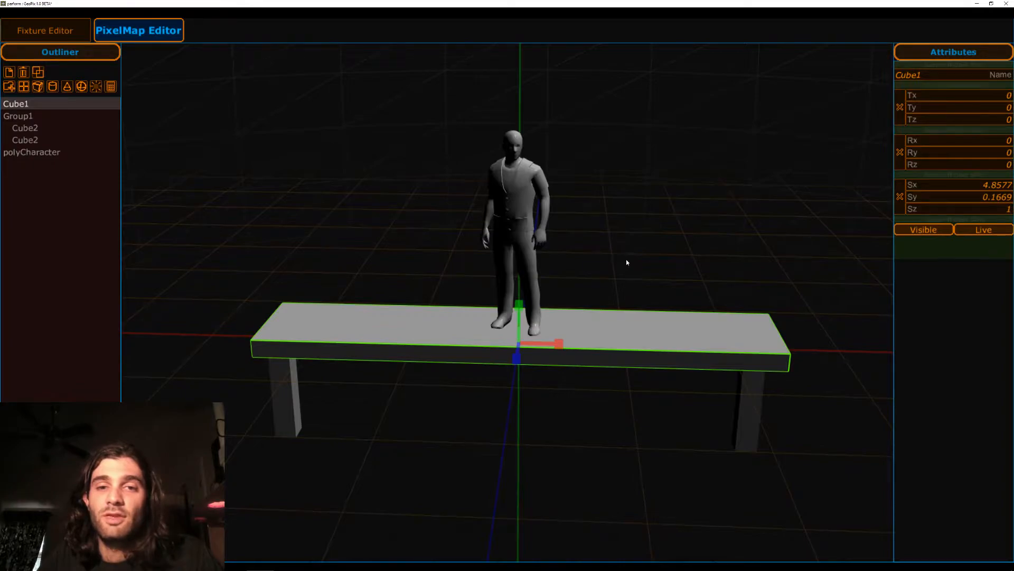
Clear the scene of the existing platform, grouped legs and character.
mouse_move(651, 262)
middle_mouse_down()
mouse_move(599, 224)
mouse_move(633, 294)
mouse_move(625, 201)
mouse_move(596, 274)
mouse_move(652, 274)
middle_mouse_up()
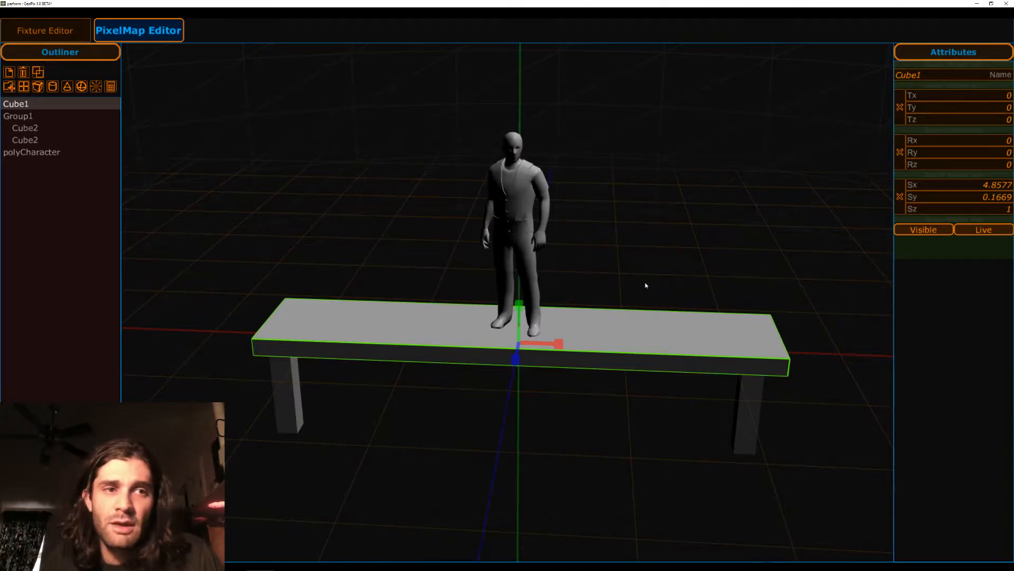
left_click(494, 284)
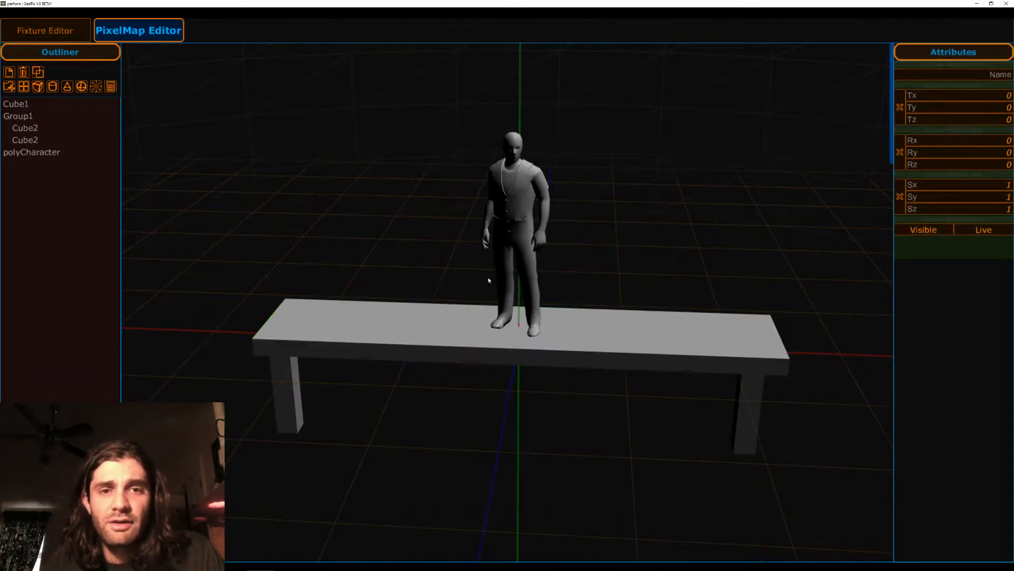
left_click(519, 288)
left_click_drag(355, 191, 377, 203, "alt")
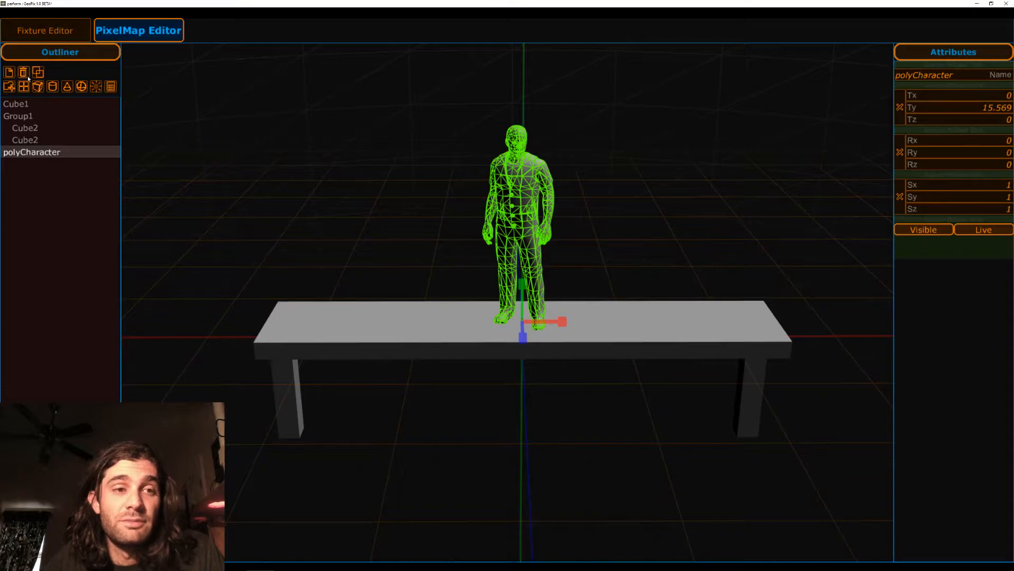
left_click_drag(498, 301, 492, 322)
left_click_drag(444, 251, 410, 254)
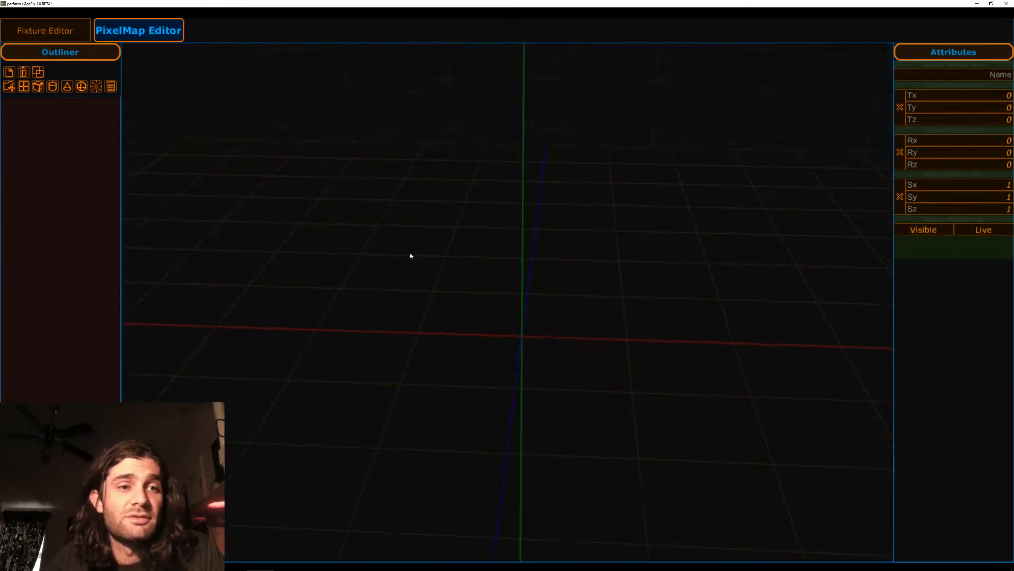
Import polyCharacter.obj into the empty scene.
left_click(9, 86)
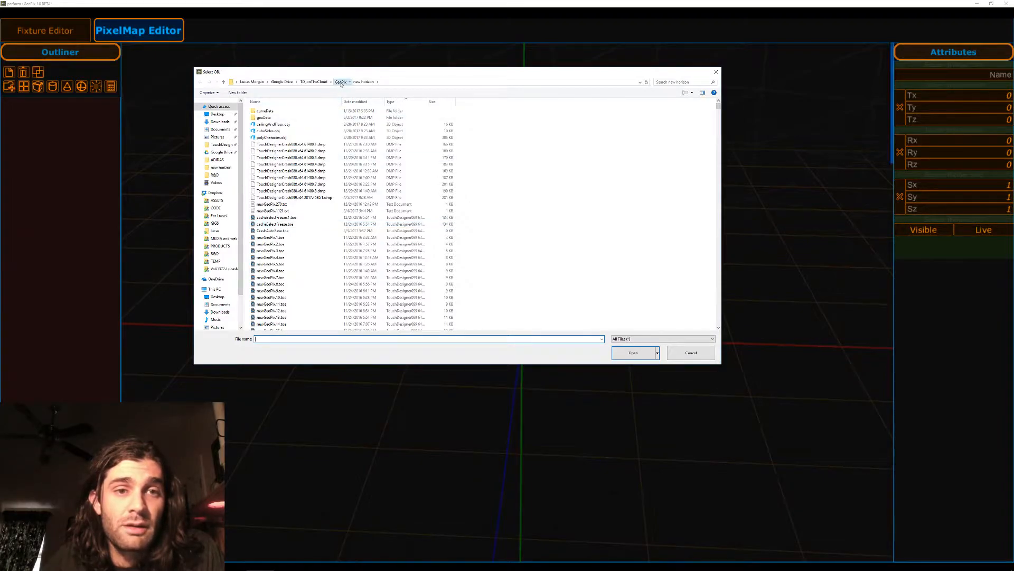
left_click_drag(342, 84, 402, 85)
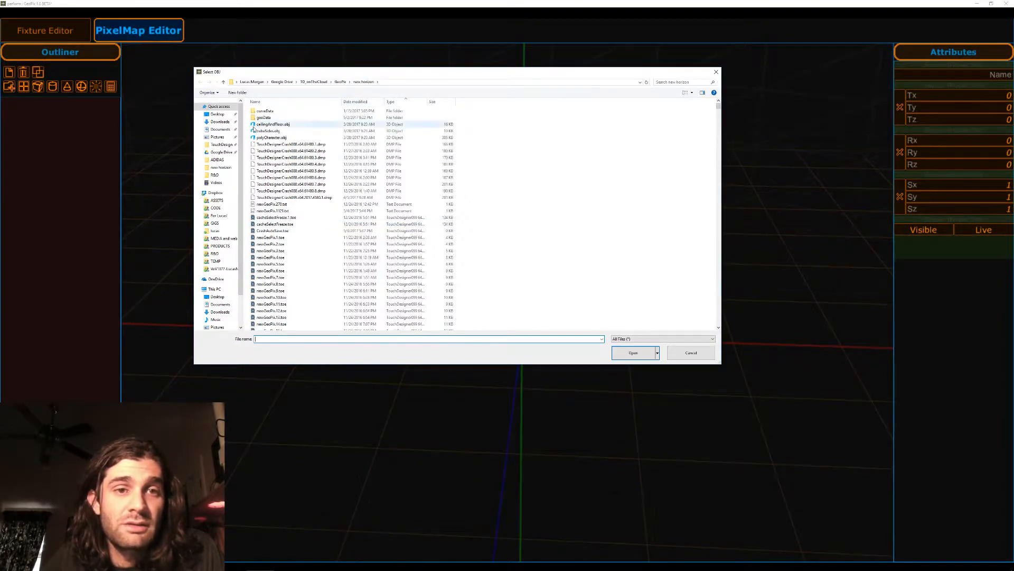
left_click(280, 137)
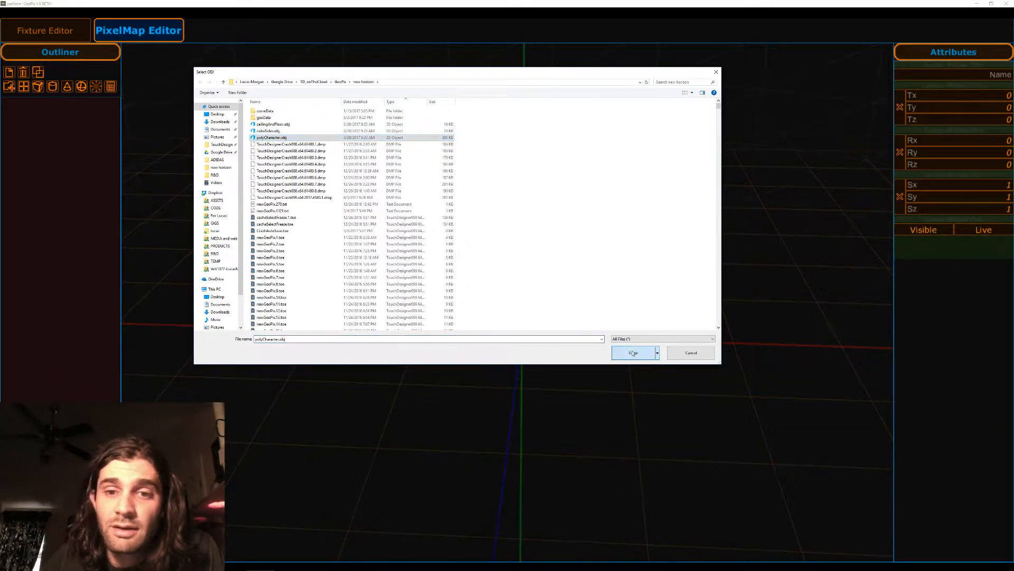
left_click(634, 353)
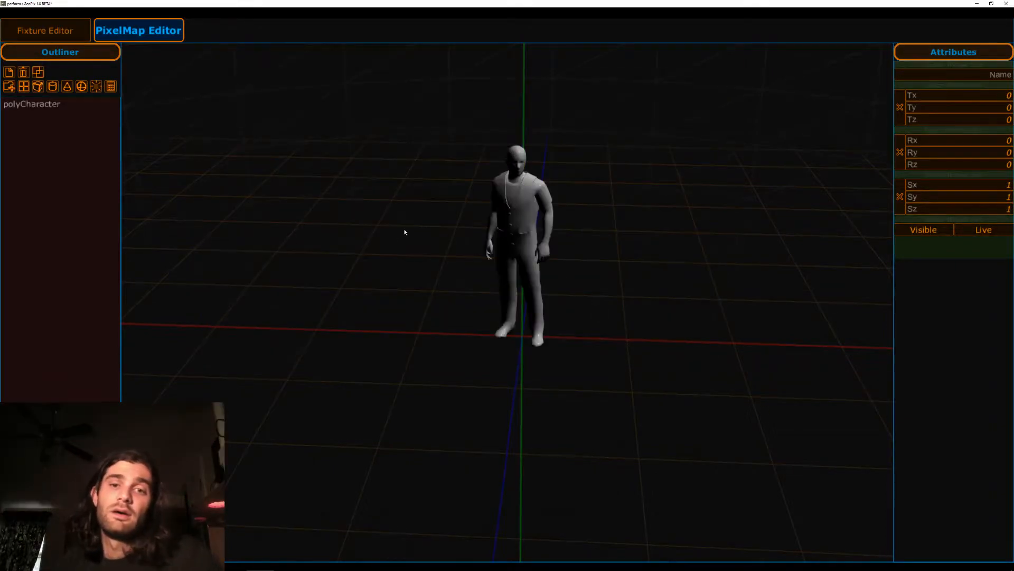
left_click(534, 202)
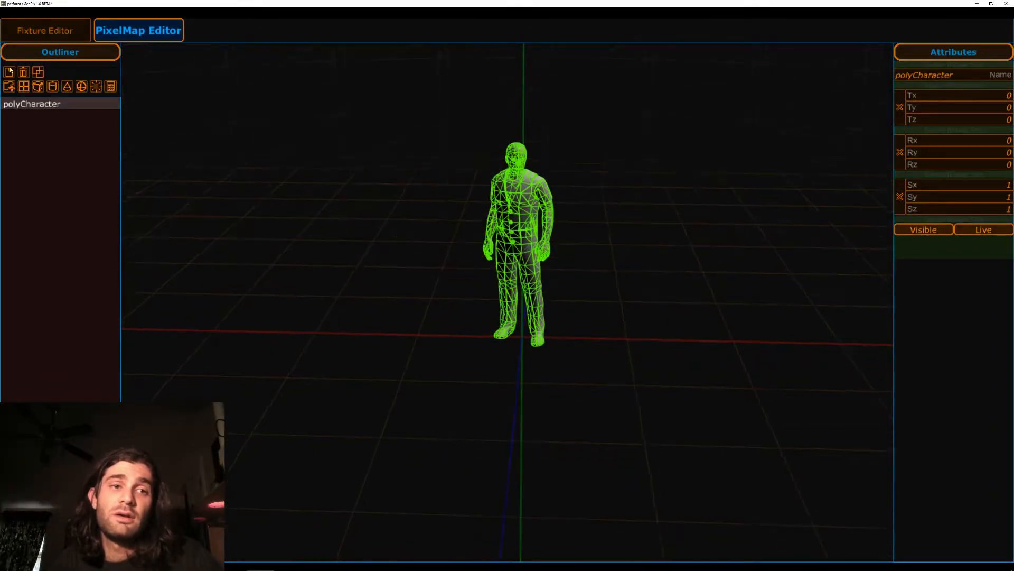
left_click(237, 210)
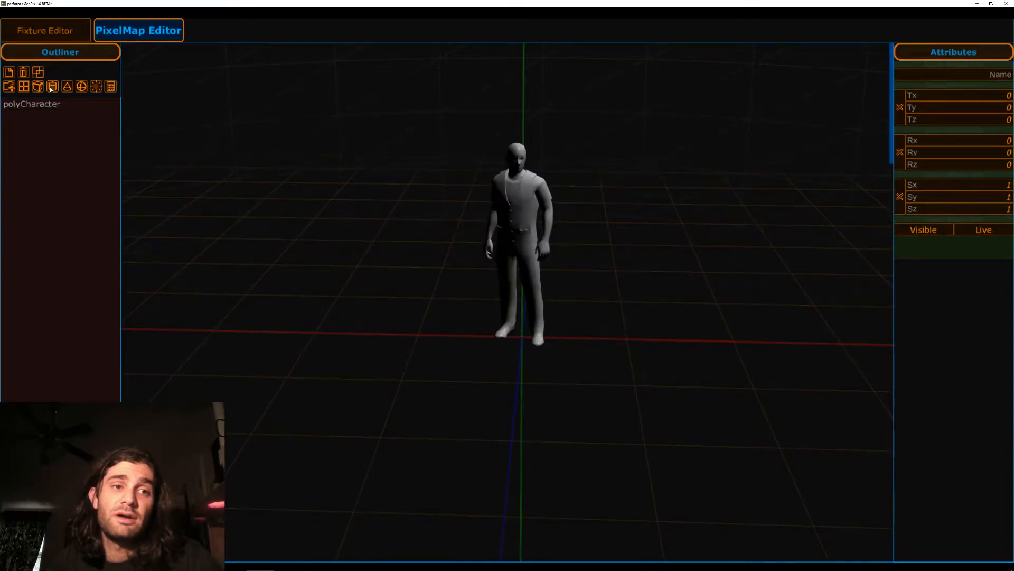
Add a cube and scale it into a wide platform of about 3.16 in X, 0.27 in Y and 2.99 in Z.
left_click(38, 87)
left_click(513, 308)
key("w")
left_click_drag(617, 218, 534, 369, "alt")
left_click_drag(562, 335, 761, 346)
key("w")
left_click_drag(369, 389, 654, 378, "alt")
key("r")
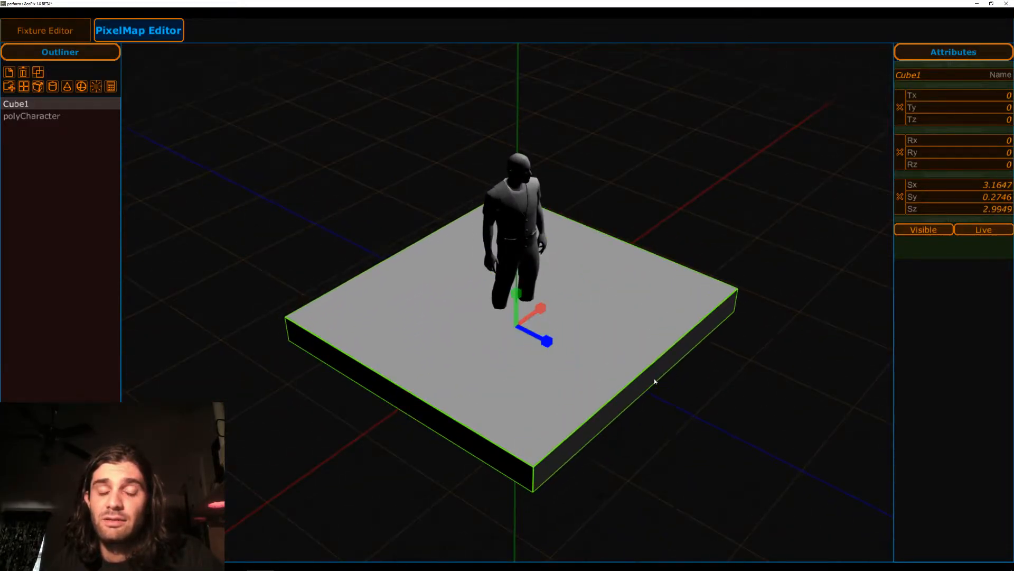
Thin the platform under the character to a Y scale of about 0.07.
left_click_drag(747, 181, 616, 136, "alt")
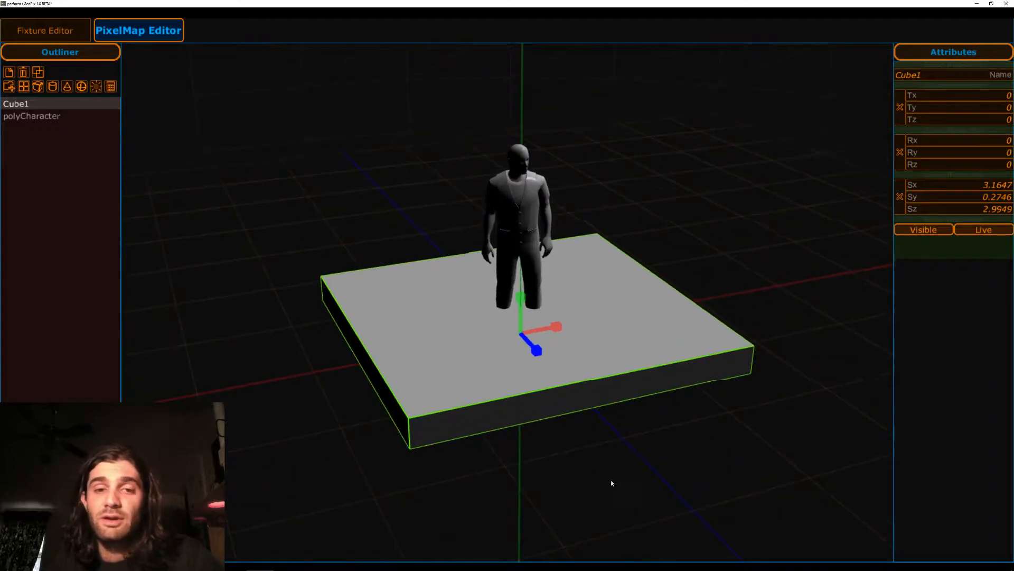
left_click_drag(521, 299, 527, 315)
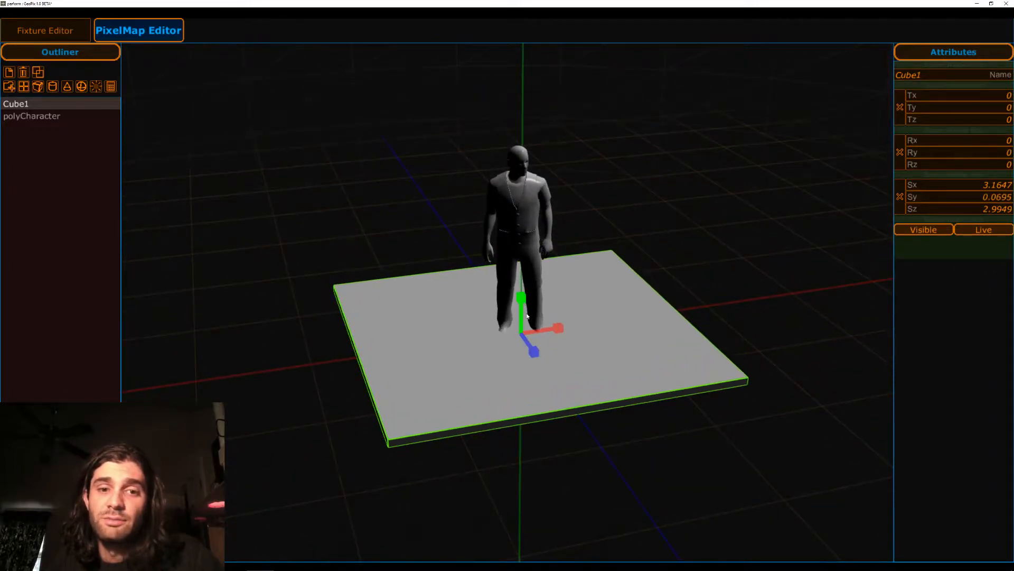
left_click_drag(656, 282, 586, 449, "alt")
middle_click_drag(586, 449, 563, 431, "alt")
key("w")
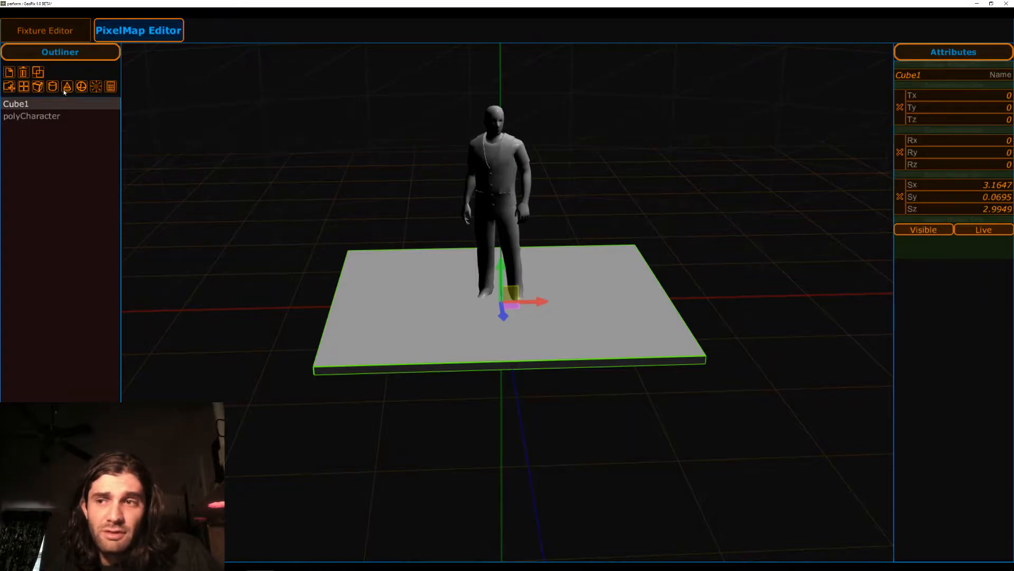
left_click(399, 185)
left_click(411, 281)
left_click(403, 214)
left_click(407, 290)
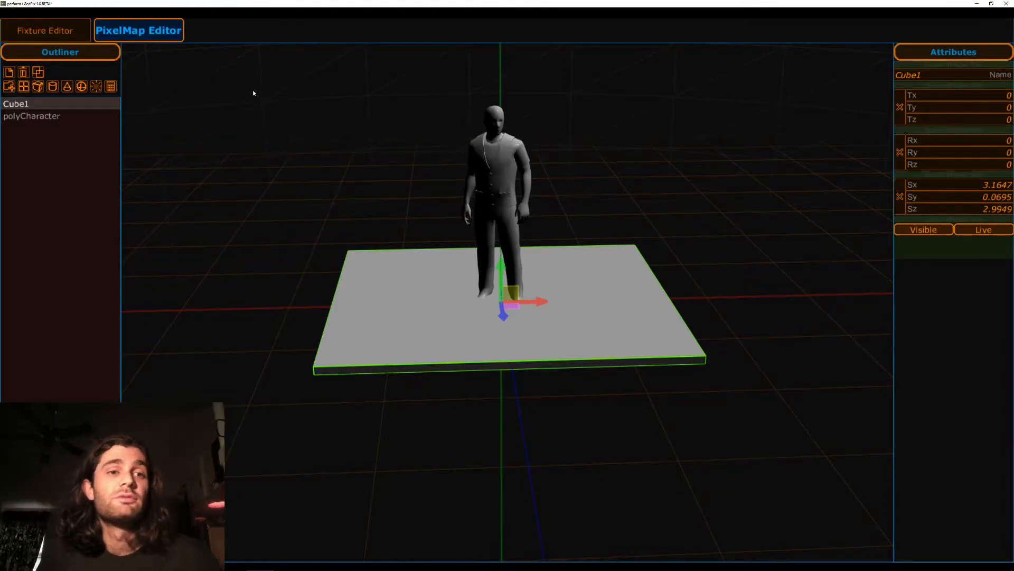
Add a cylinder and set its X and Z scale to 0.2 to form a slender leg.
left_click(268, 189)
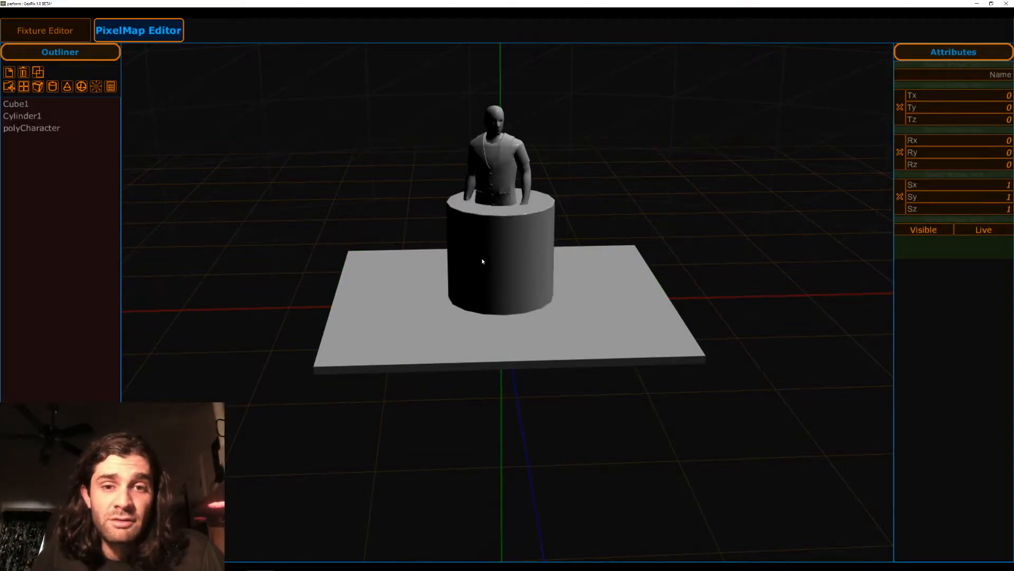
left_click(482, 258)
middle_click_drag(630, 197, 602, 257)
key("r")
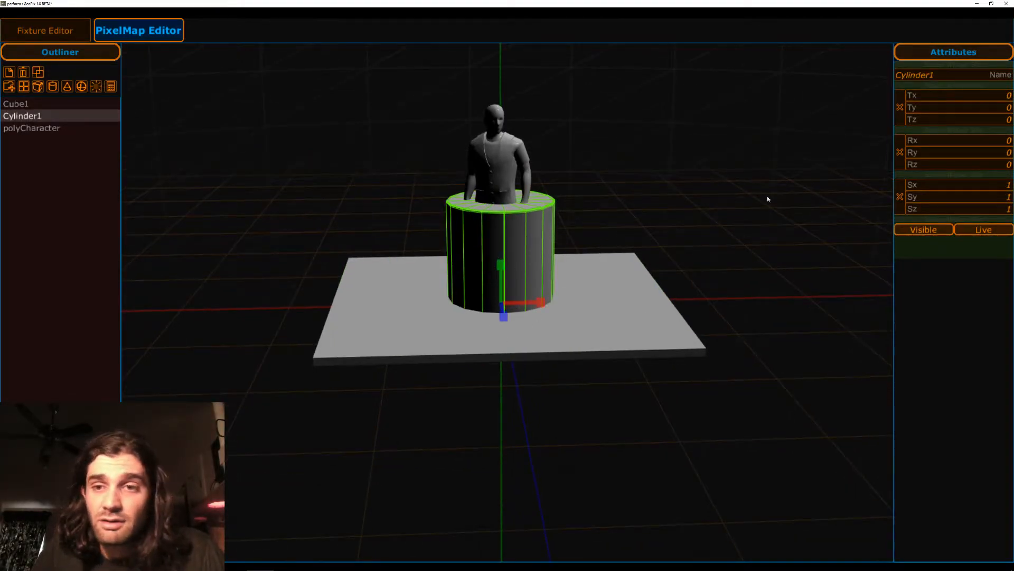
left_click(1008, 184)
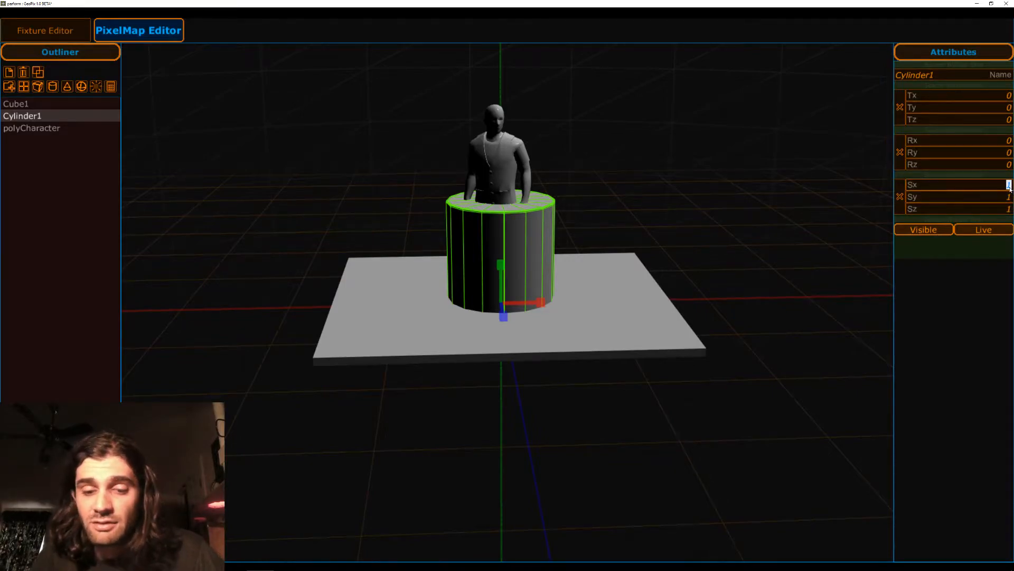
key("Tab")
key("Tab")
type(".2")
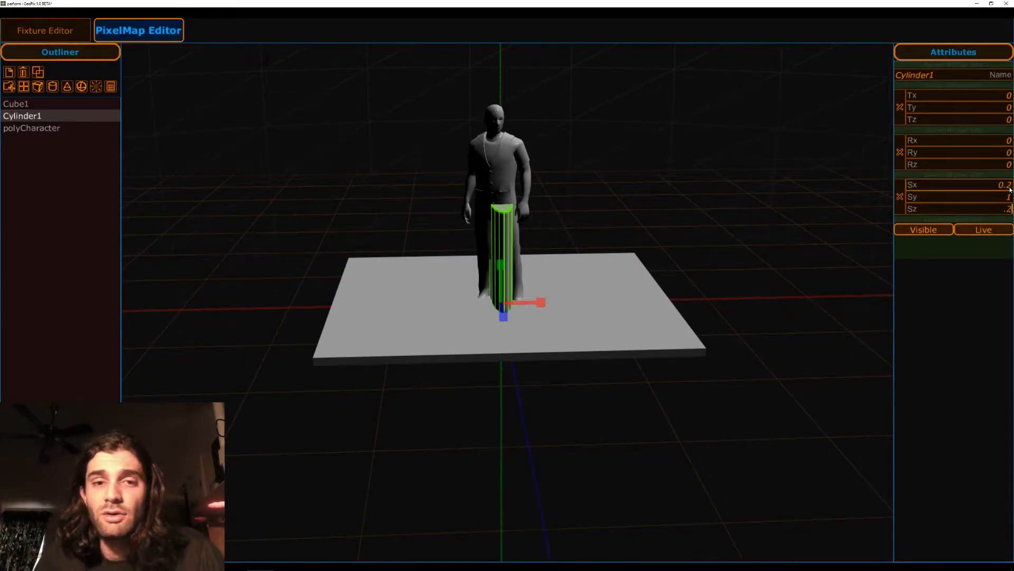
key("Return")
Move the cylinder to the platform's front-left corner, at about X -141.2 and Z 126.2.
scroll(695, 159, "up", 1)
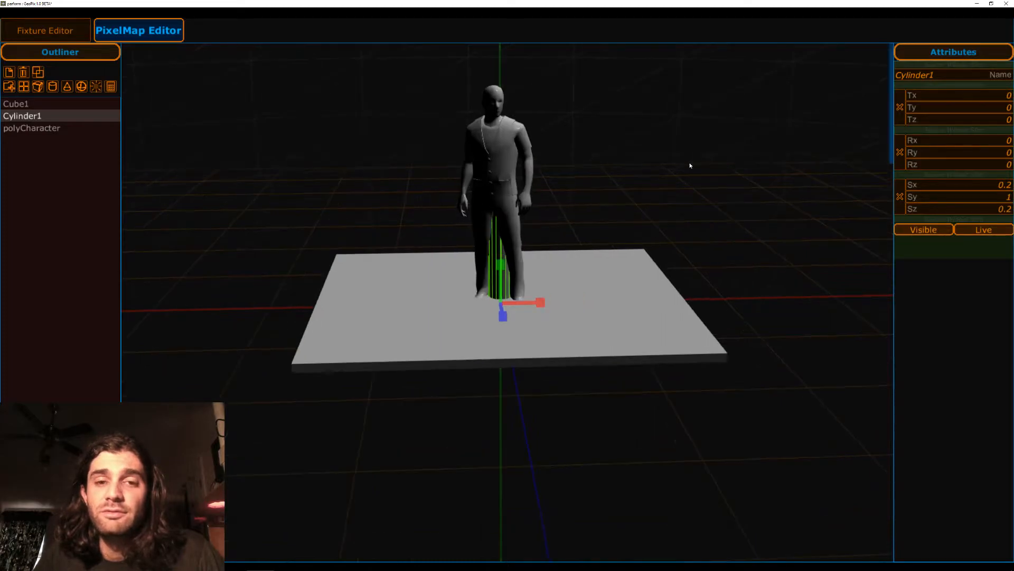
middle_click_drag(695, 160, 692, 210)
middle_click_drag(615, 136, 544, 293)
key("w")
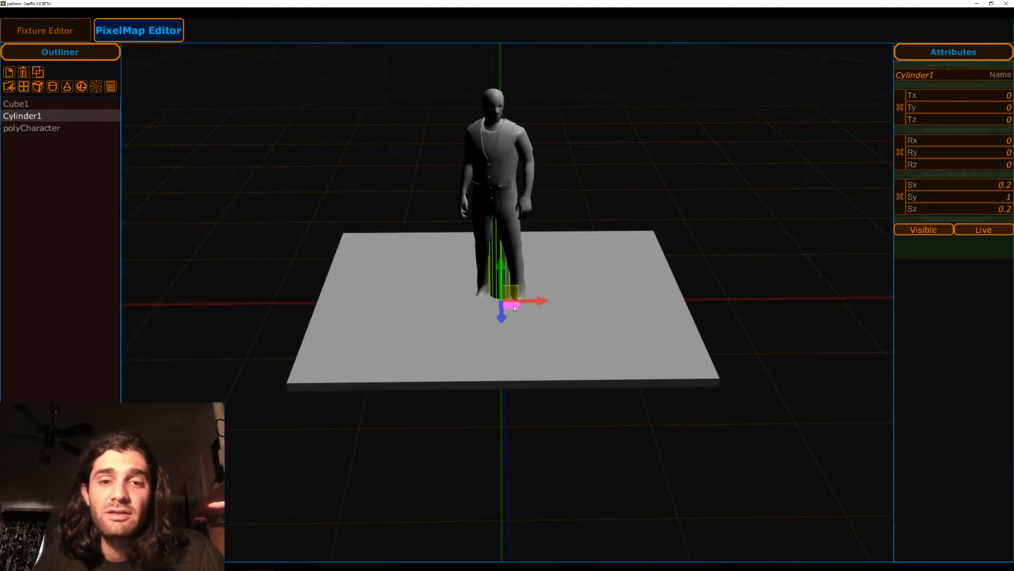
left_click_drag(392, 364, 325, 380)
left_click(218, 293)
middle_click_drag(217, 295, 334, 148)
left_click(386, 201)
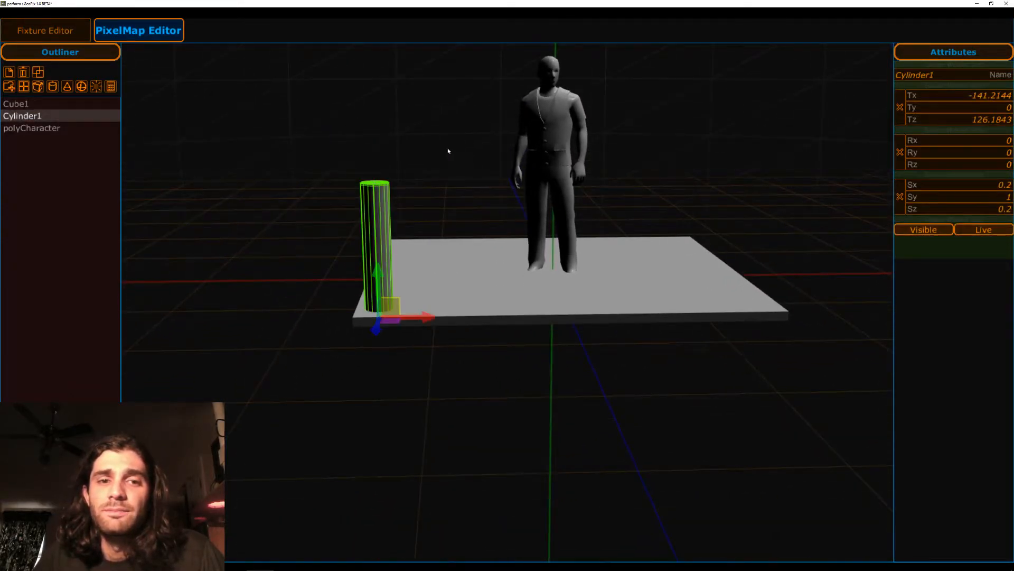
Lower the cylinder to about Y -93.7 so it supports the platform from below.
middle_click_drag(446, 153, 380, 272)
left_click_drag(382, 273, 385, 380)
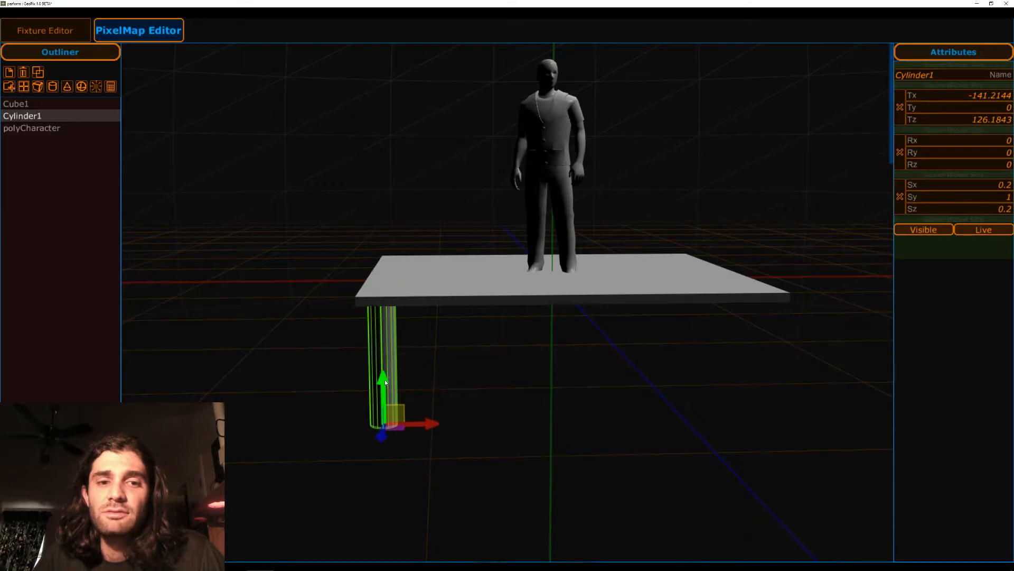
middle_click_drag(524, 335, 518, 411)
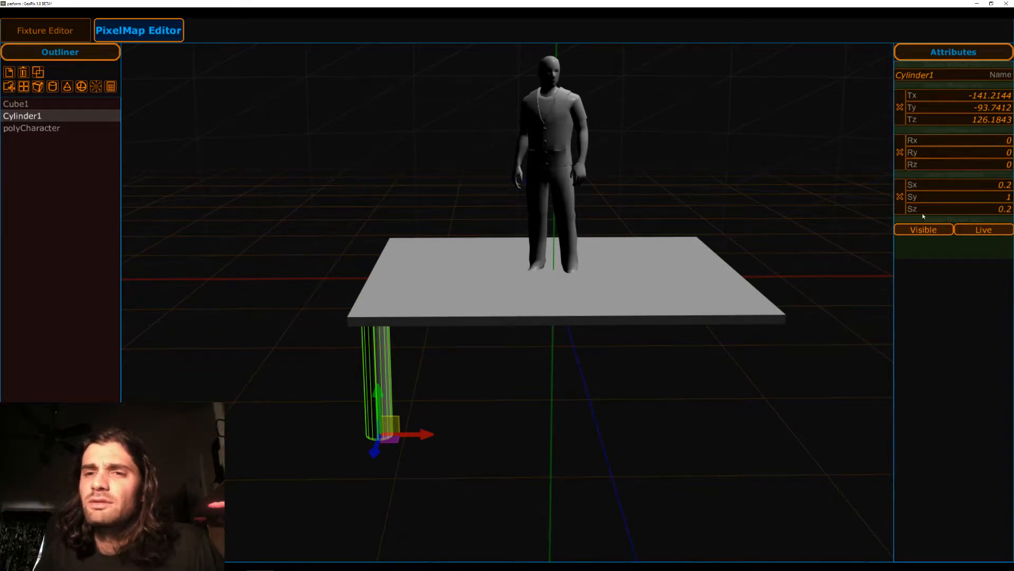
Add a cone and move it in front of the platform, to about X 39 and Z 231.7.
left_click_drag(542, 409, 447, 357, "alt")
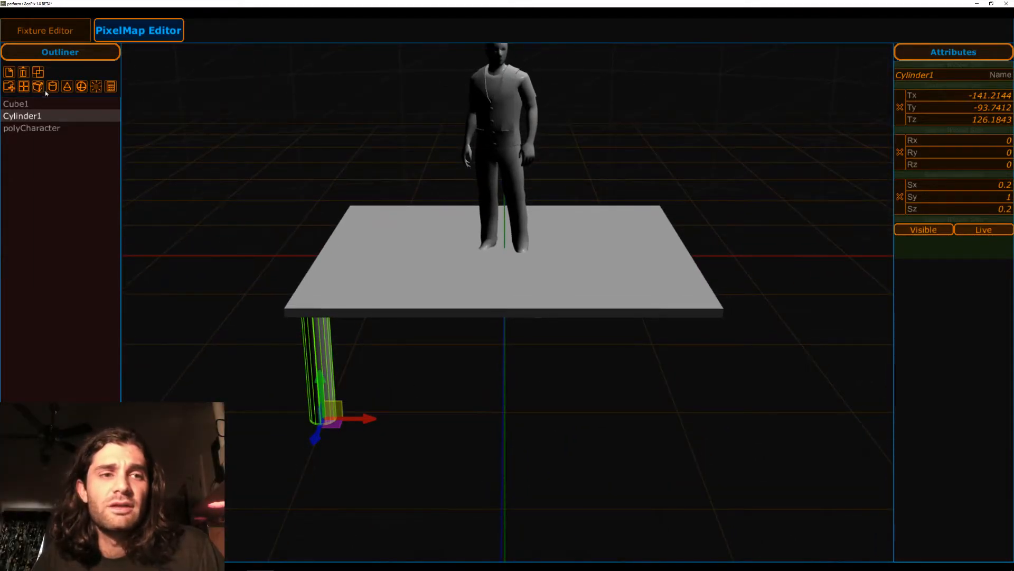
left_click(67, 86)
left_click(512, 258)
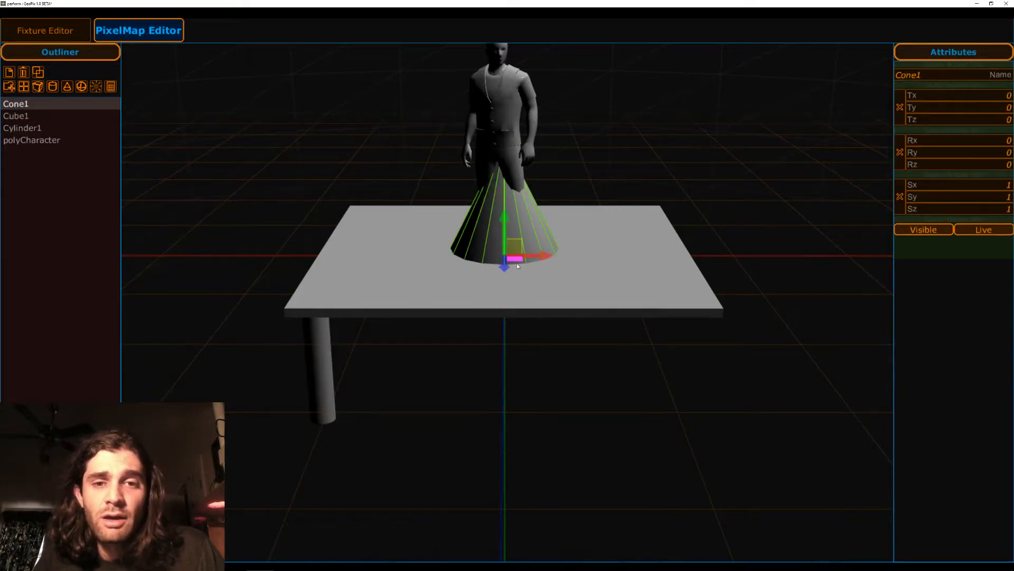
left_click_drag(518, 260, 581, 369)
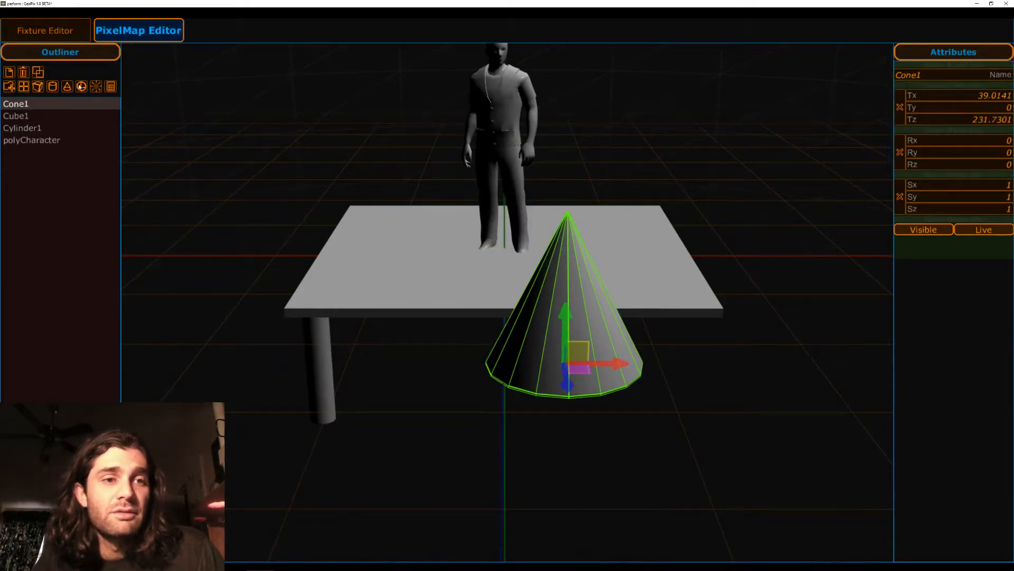
Add a sphere and move it beside the cone, to about X 133.9 and Z 255.
left_click(523, 244)
left_click_drag(613, 169, 624, 216)
left_click_drag(516, 210, 744, 389)
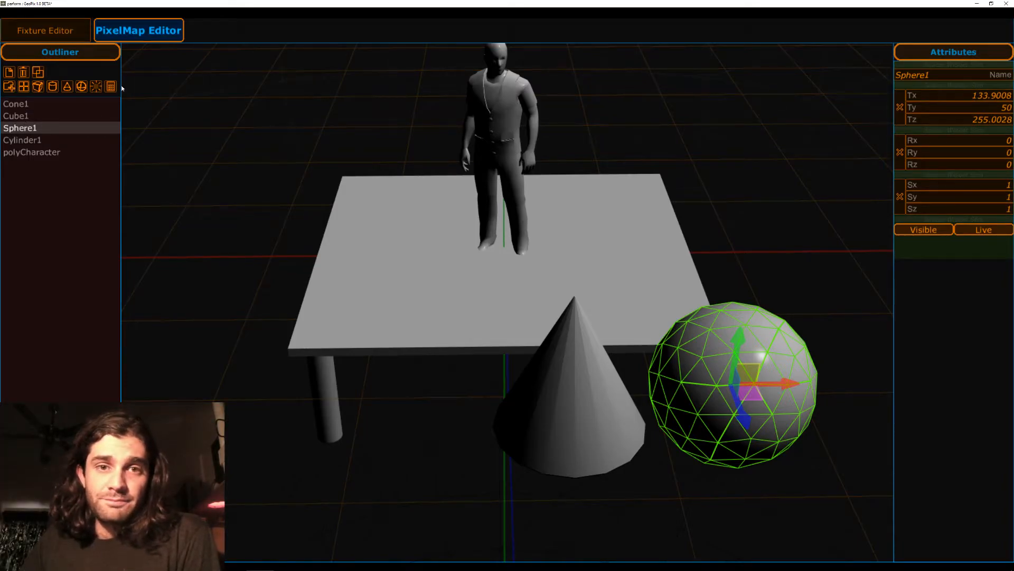
Delete the sphere and the cone from the scene.
left_click(23, 73)
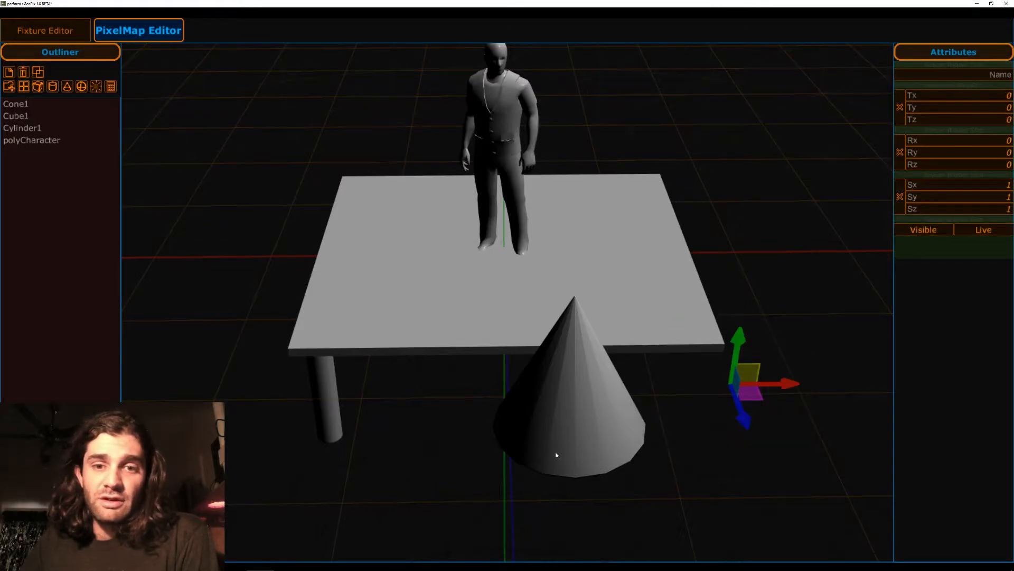
left_click(21, 104)
left_click(23, 72)
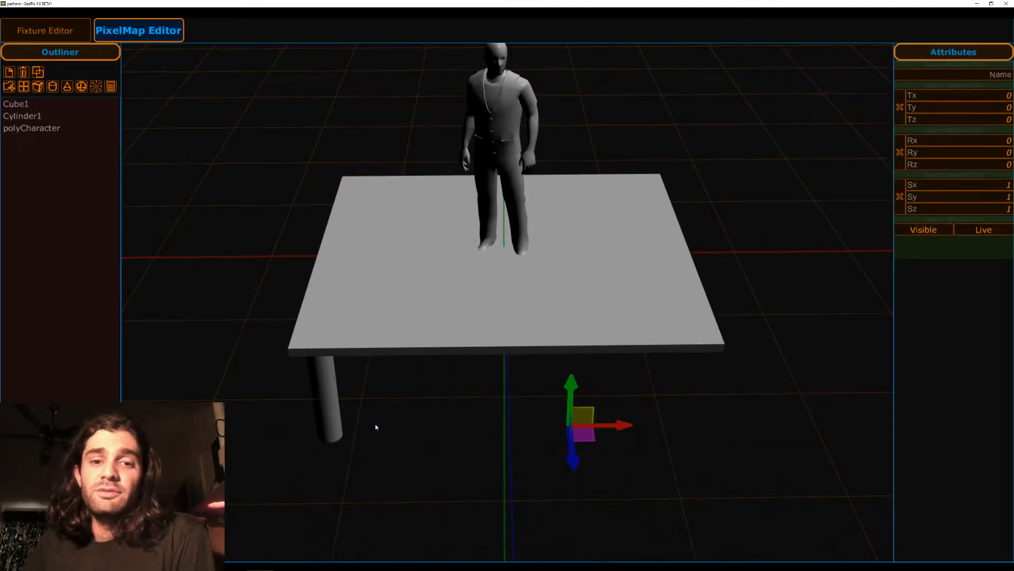
Duplicate the cylinder leg and move the copy along X to the platform's front-right corner, at about X 130.4.
left_click(329, 393)
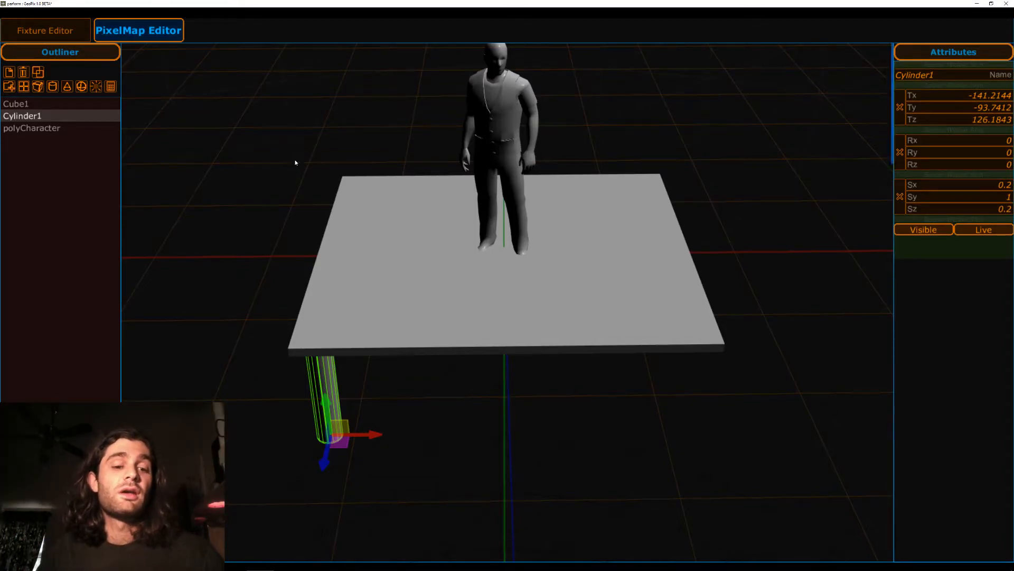
middle_click_drag(239, 168, 293, 174)
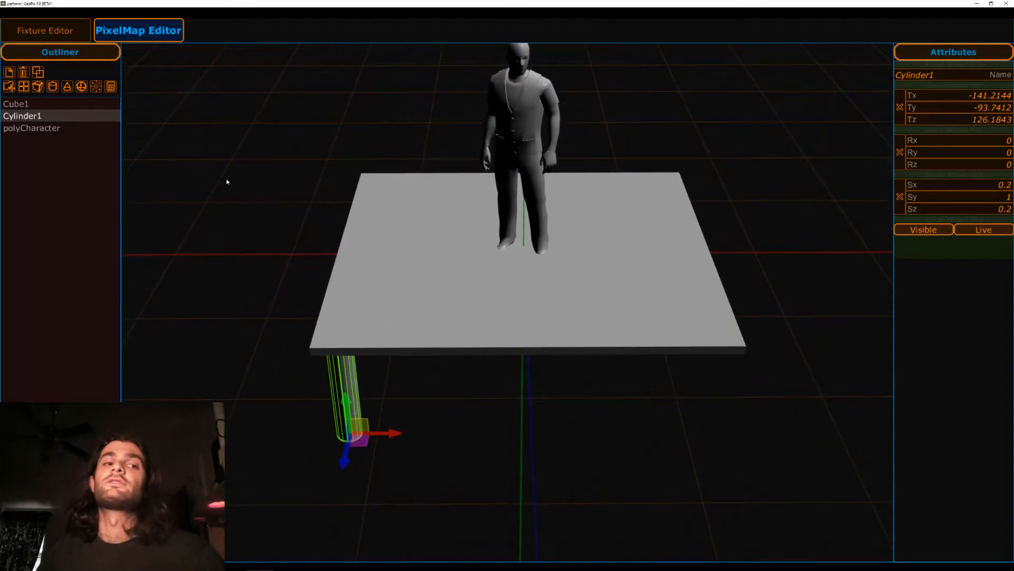
left_click(52, 86)
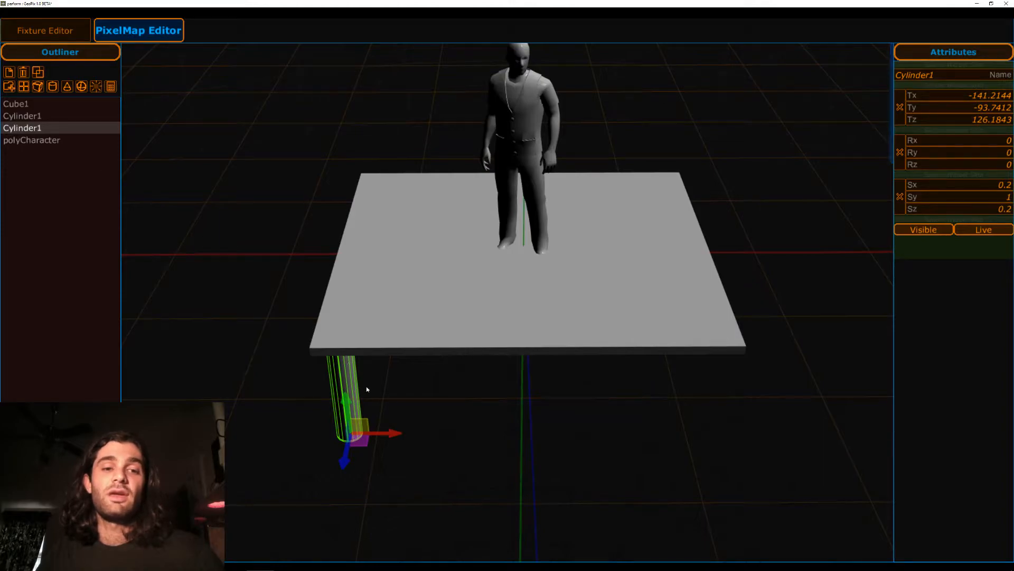
left_click_drag(391, 433, 726, 465)
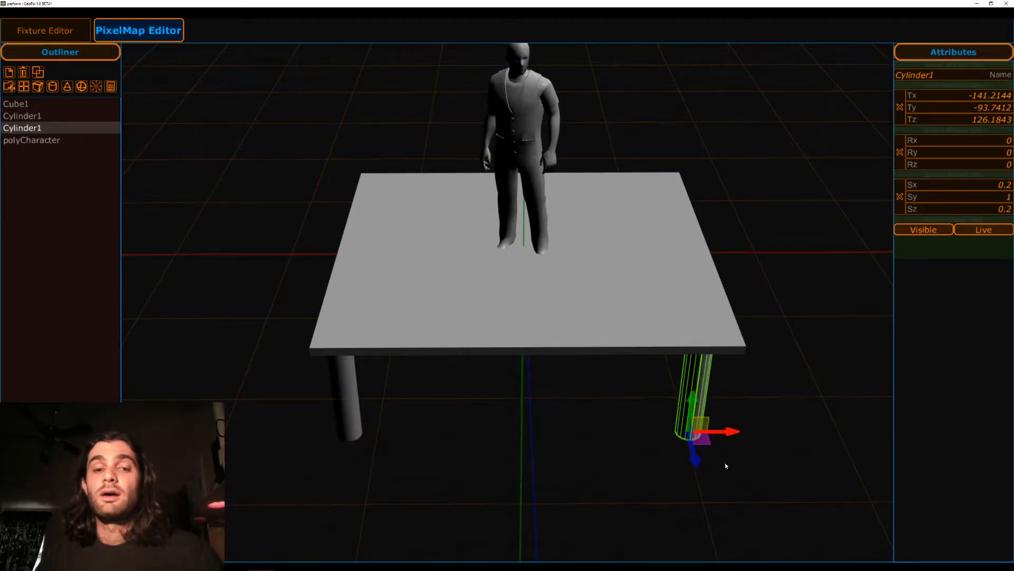
middle_click_drag(654, 493, 638, 373)
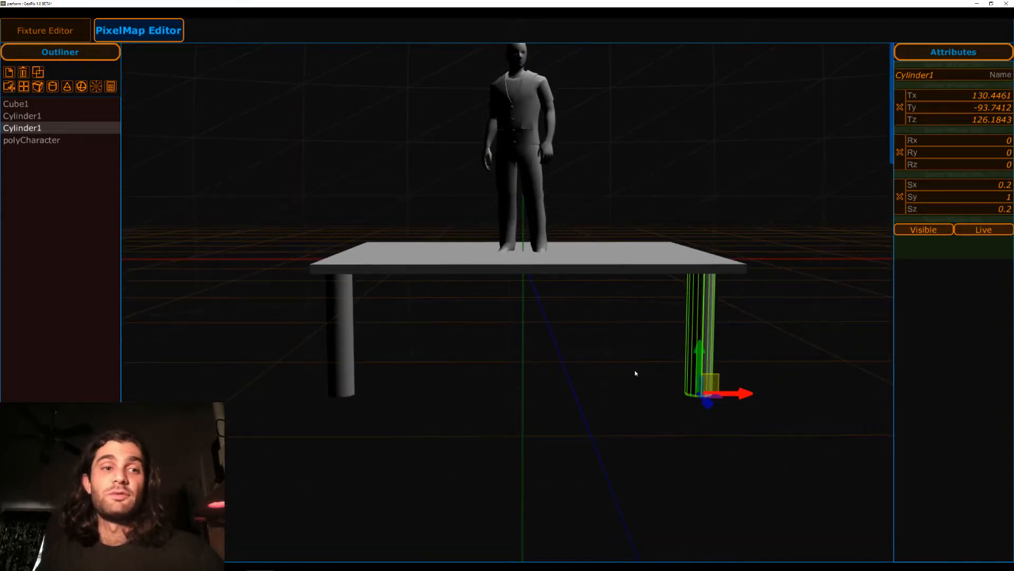
Rename the right cylinder leg as RightCyl.
left_click(32, 117)
left_click(33, 129)
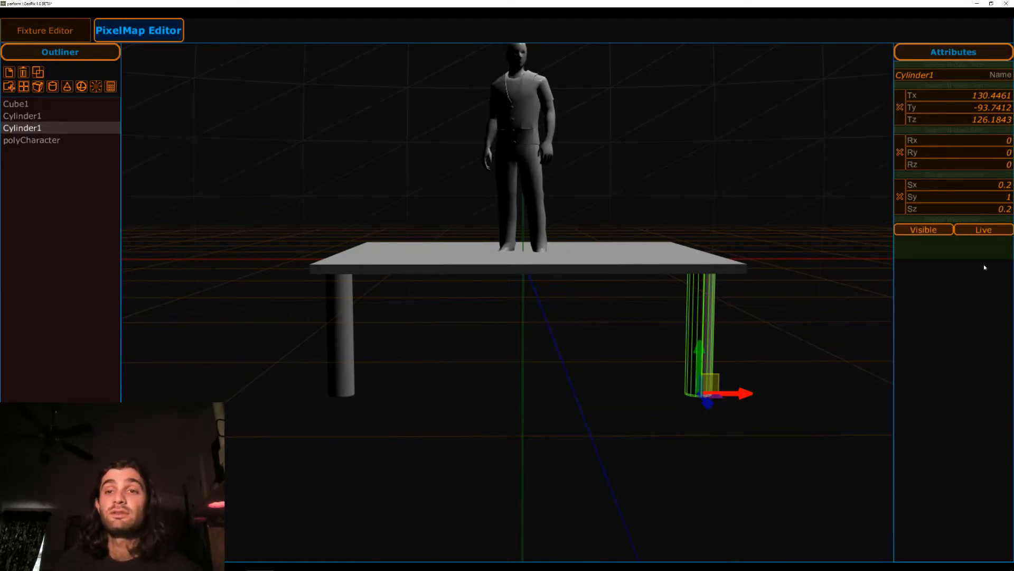
left_click(944, 76)
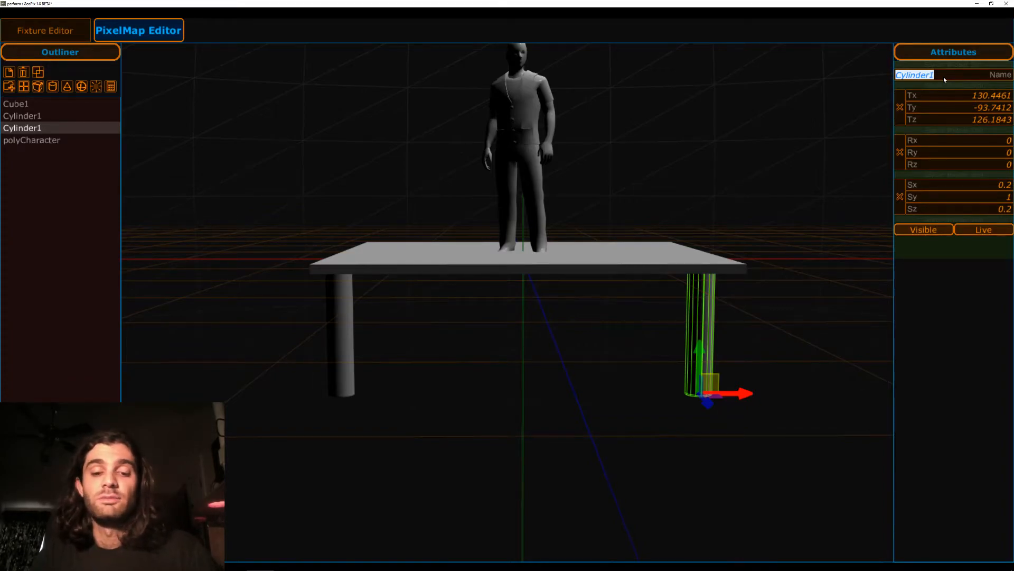
type("RightCyl")
key("Return")
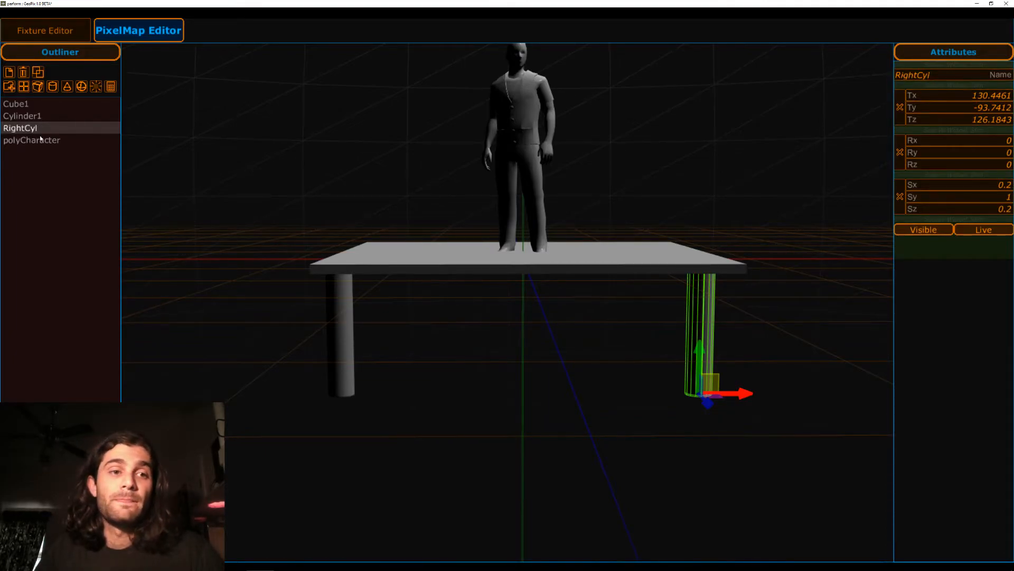
Select the left cylinder leg and rename it as leftCyl.
left_click(341, 294)
double_click(944, 79)
type("leftCyl")
key("Return")
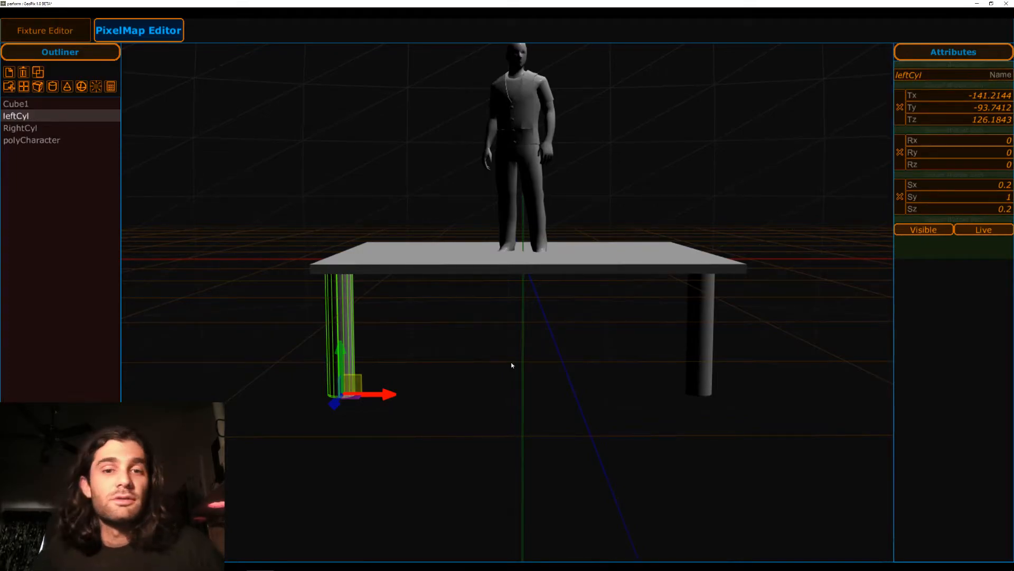
Move each leg separately along X toward the middle, bringing the left leg to about X -67.5.
left_click(411, 281)
left_click(698, 323)
left_click_drag(638, 329, 554, 365)
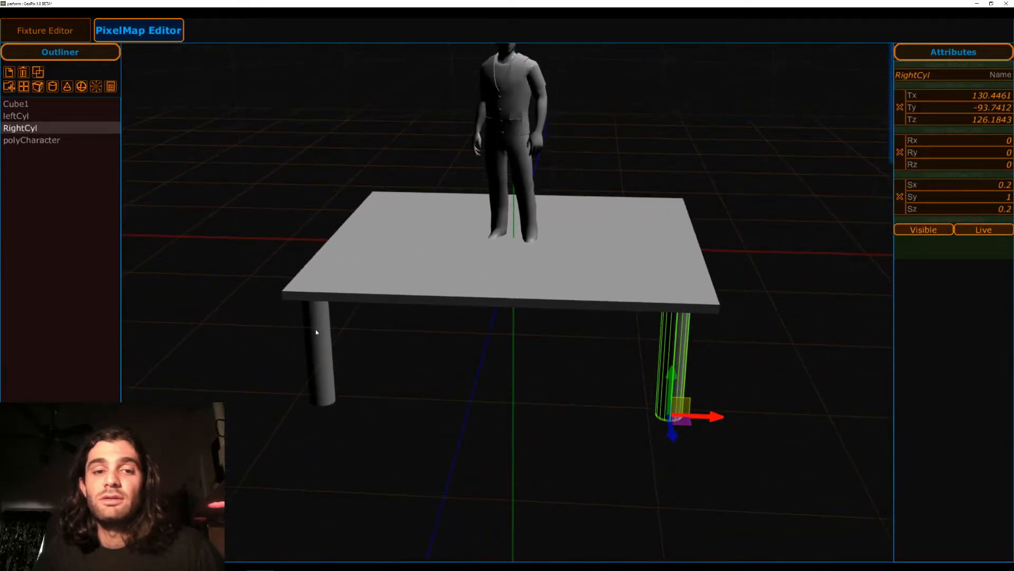
mouse_move(716, 421)
left_mouse_down()
mouse_move(693, 415)
mouse_move(724, 418)
left_mouse_up()
left_click(317, 348)
left_click_drag(362, 402, 459, 400)
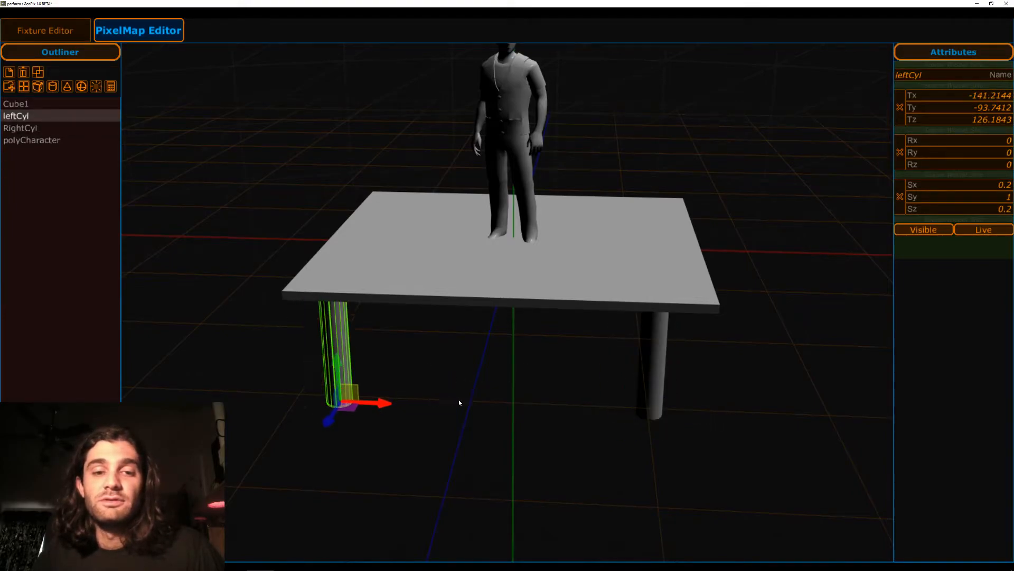
middle_click_drag(536, 378, 546, 381)
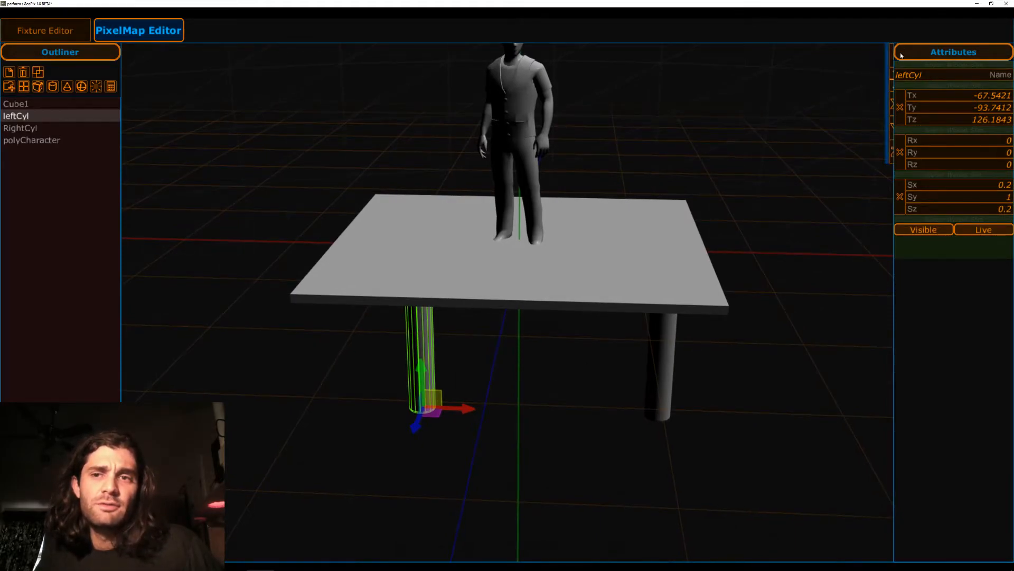
Move the left leg in the XZ plane back toward the platform's corner, to about X -111.3 and Z 110.5.
mouse_move(885, 127)
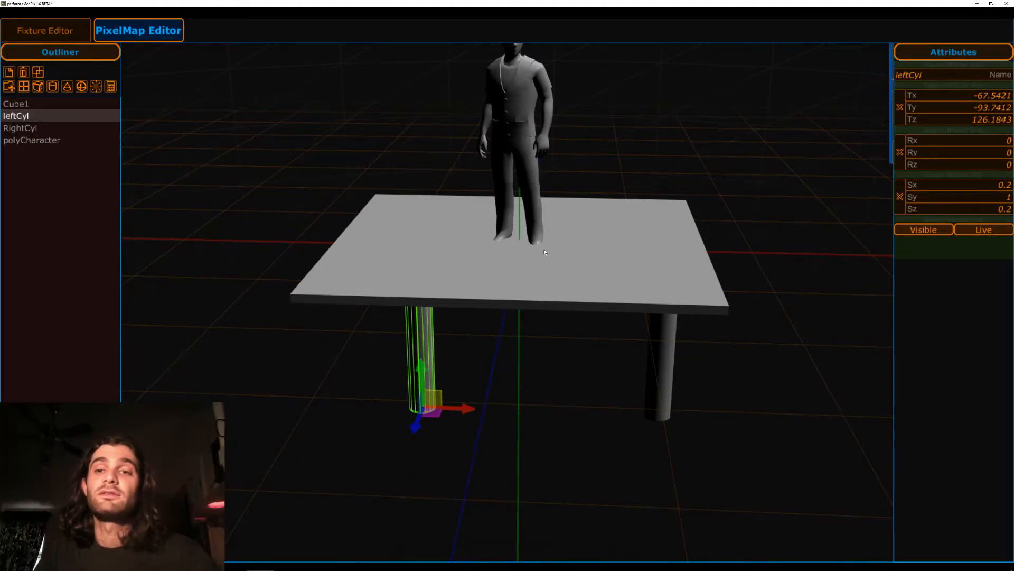
mouse_move(534, 351)
middle_mouse_down()
mouse_move(531, 333)
mouse_move(547, 349)
mouse_move(533, 357)
middle_mouse_up()
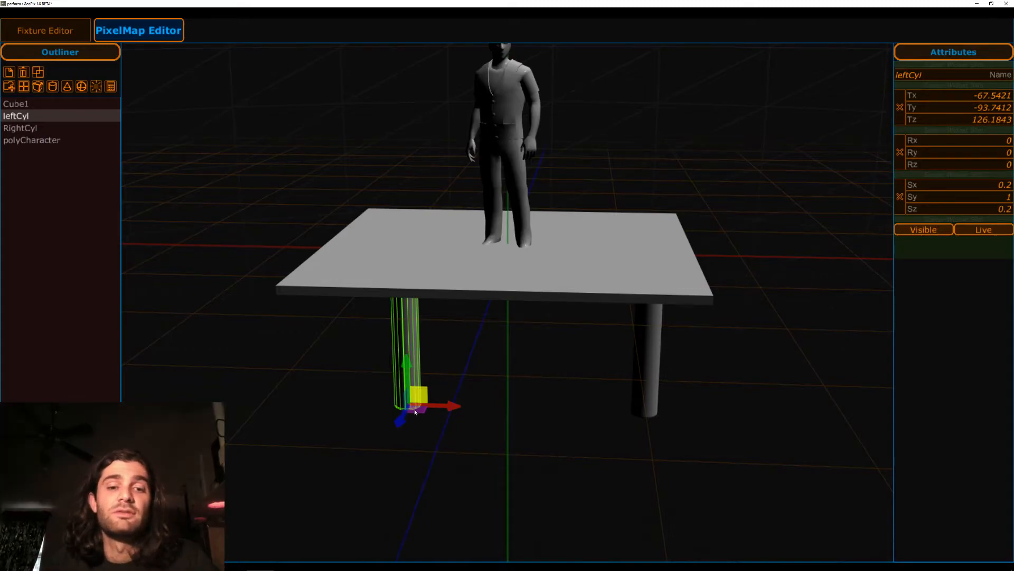
left_click_drag(420, 407, 375, 397)
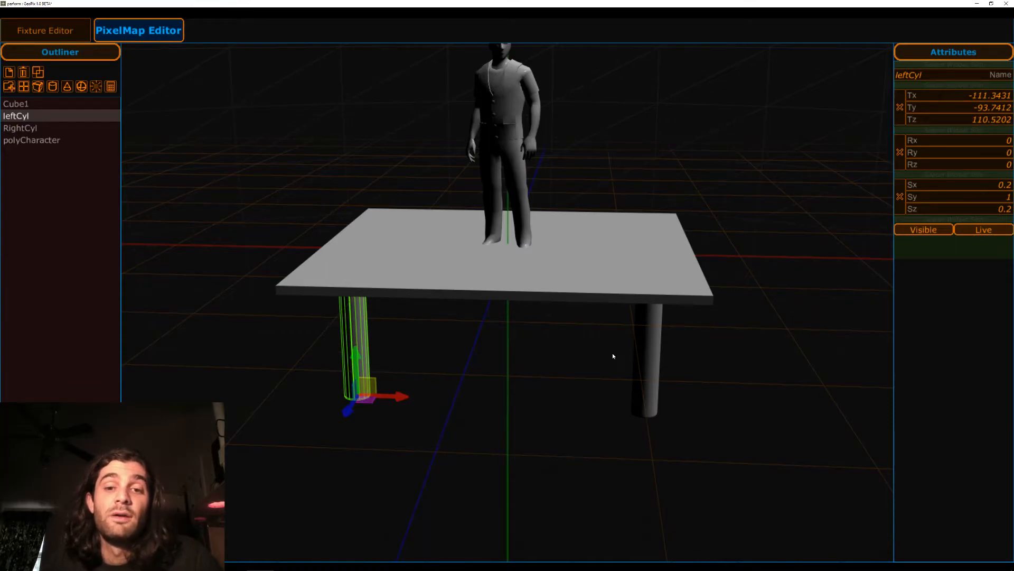
Select both legs together and move them as a mirrored pair along X, to about 120.6 on either side.
left_click(654, 345, "shift")
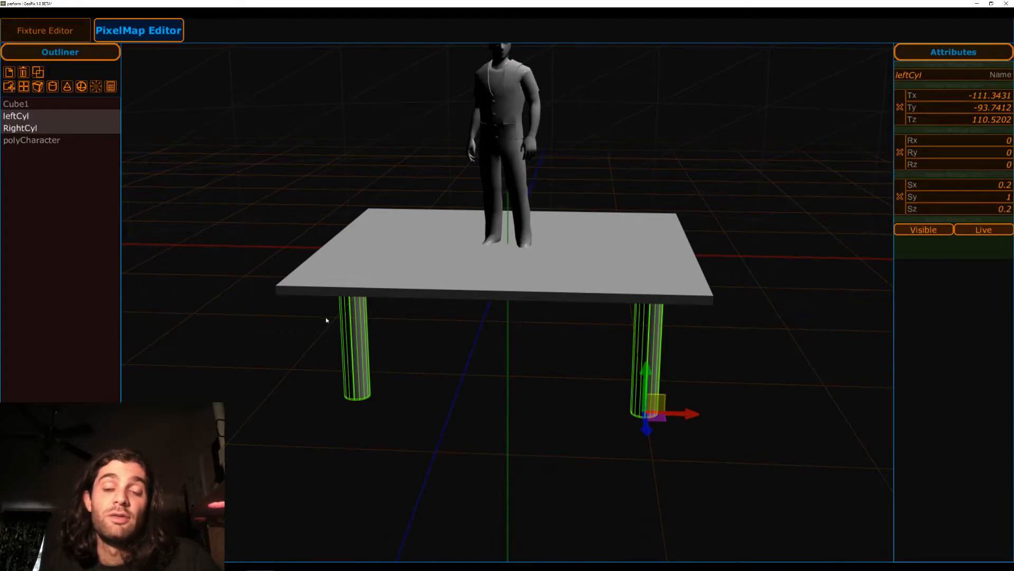
mouse_move(688, 415)
left_mouse_down()
mouse_move(554, 409)
mouse_move(690, 397)
left_mouse_up()
left_click_drag(568, 410, 629, 383)
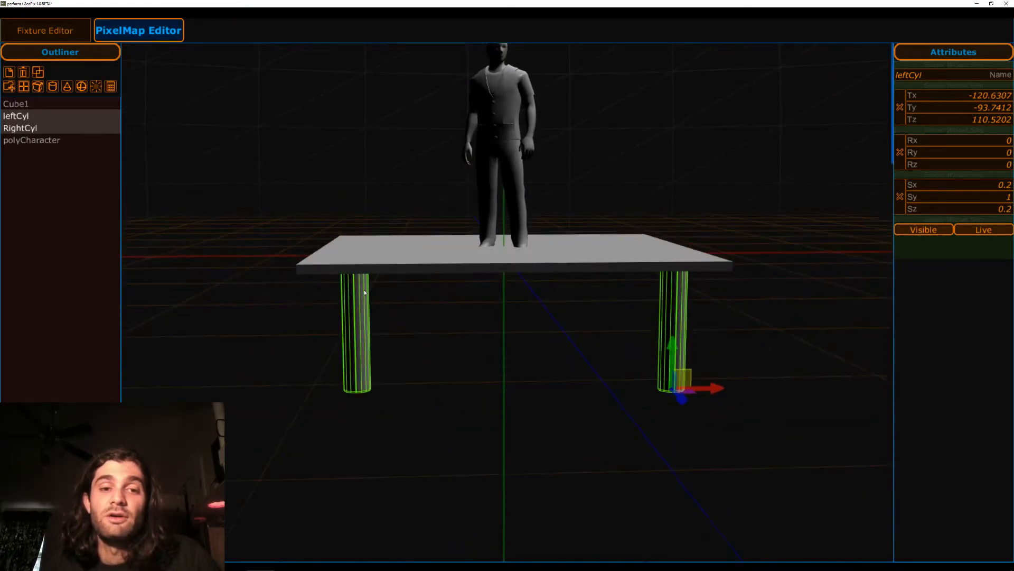
Try moving only the left leg along X to about -40.5, and undo that move.
left_click(362, 309)
left_click_drag(472, 330, 499, 386)
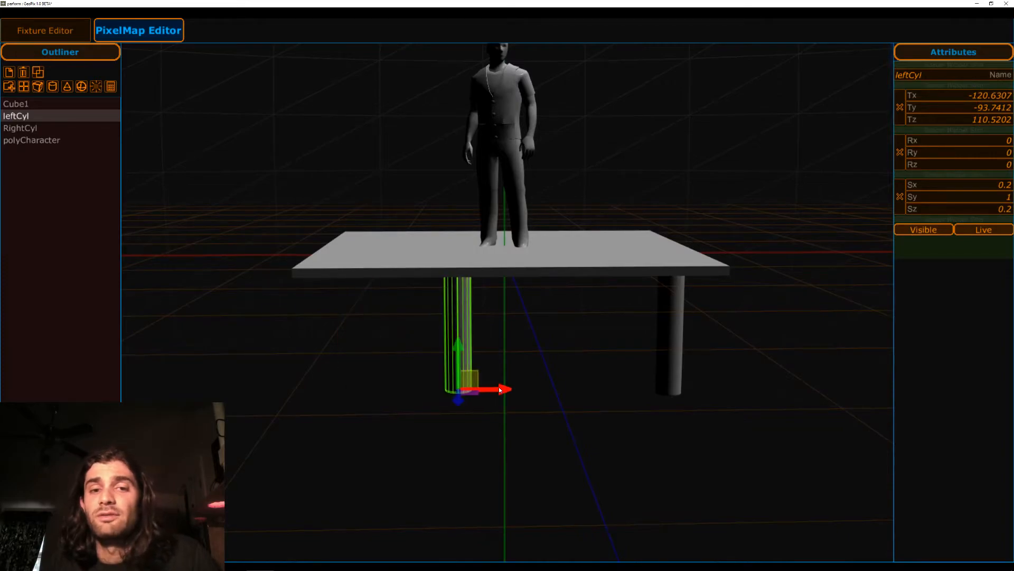
left_click_drag(584, 349, 472, 310)
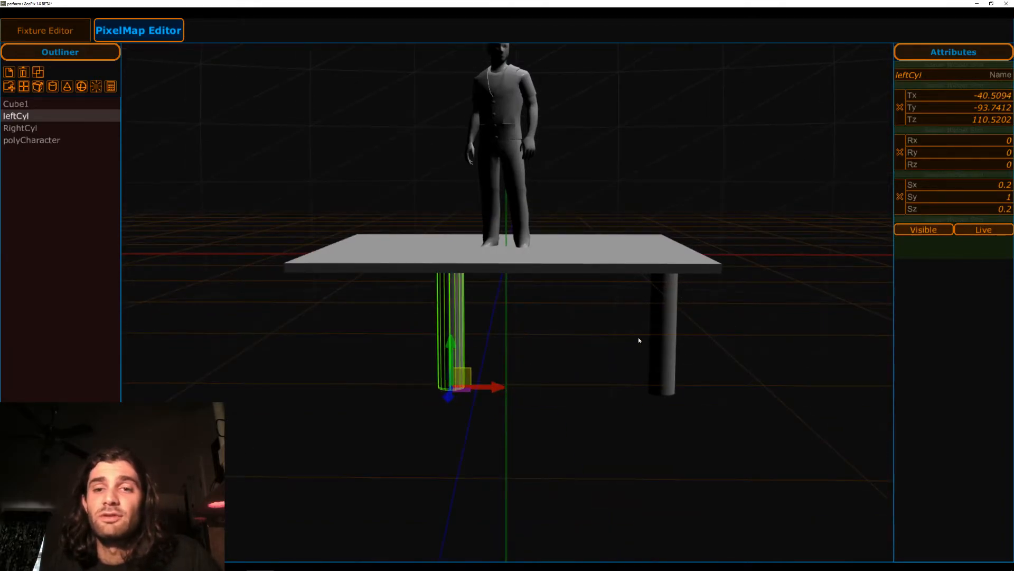
left_click(664, 328, "shift")
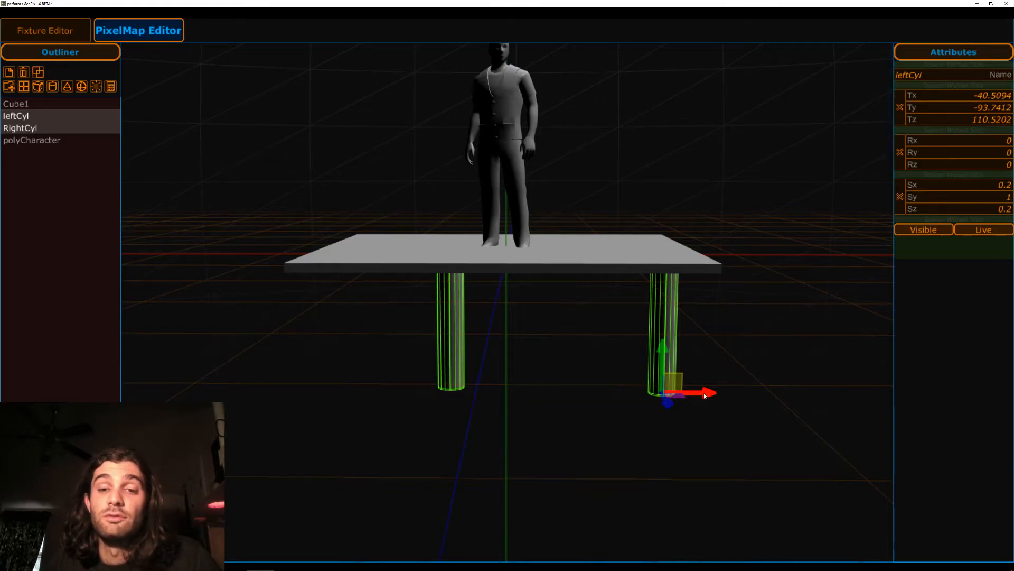
key("ctrl+z")
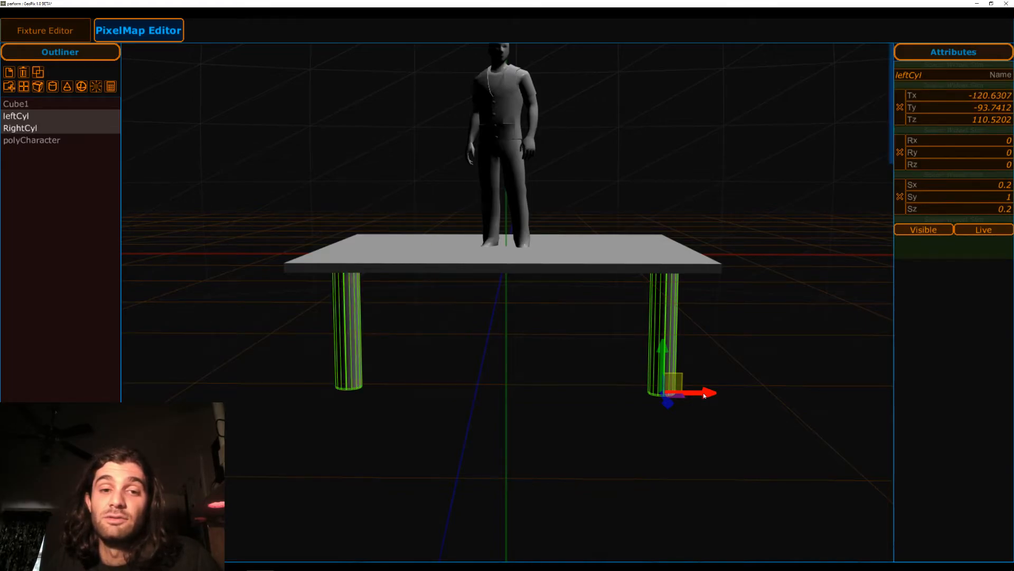
left_click(516, 346)
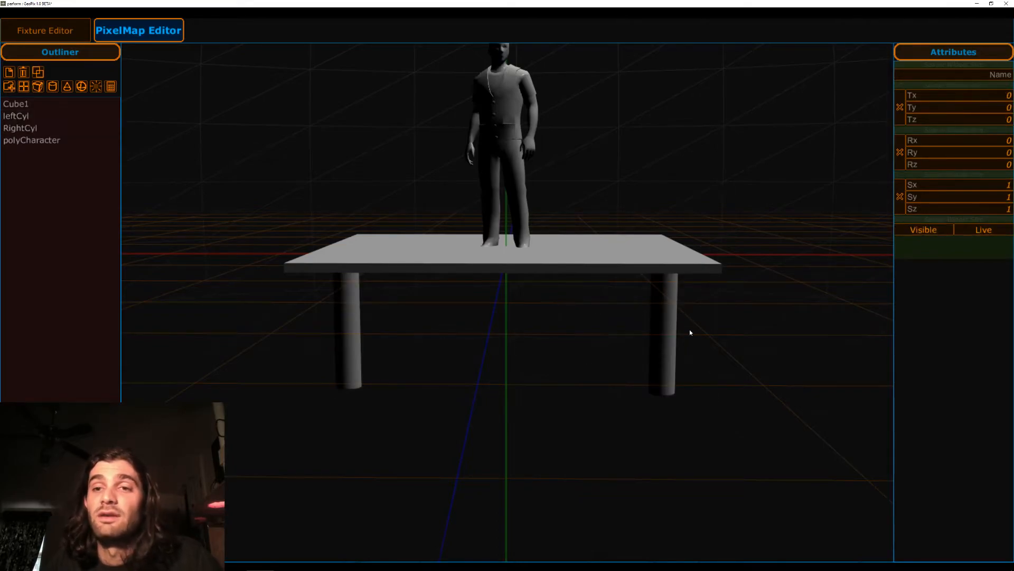
Set the right leg's position to X 100, Y -90 and Z 120.
left_click(650, 295)
left_click(984, 96)
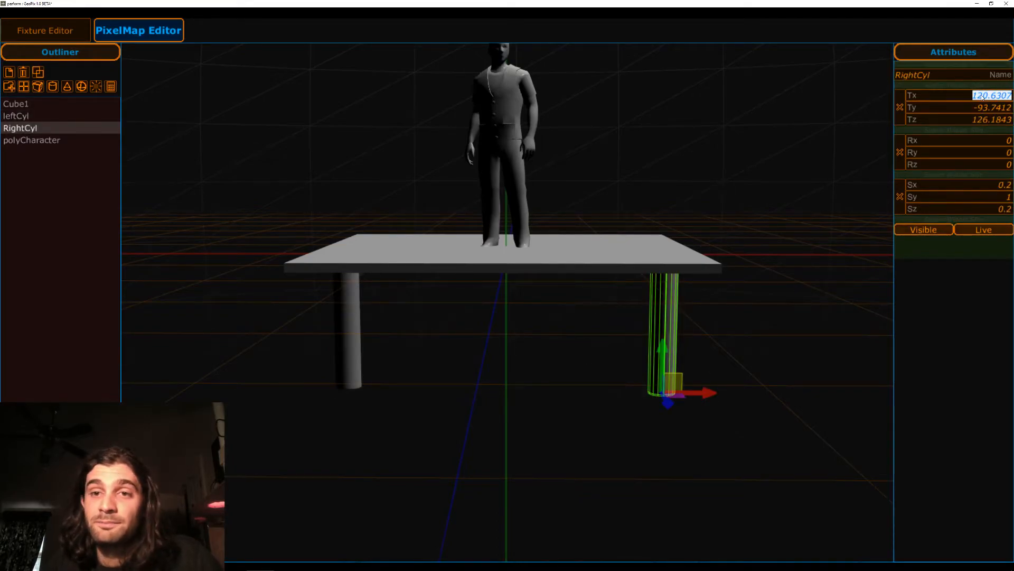
type("100")
key("Return")
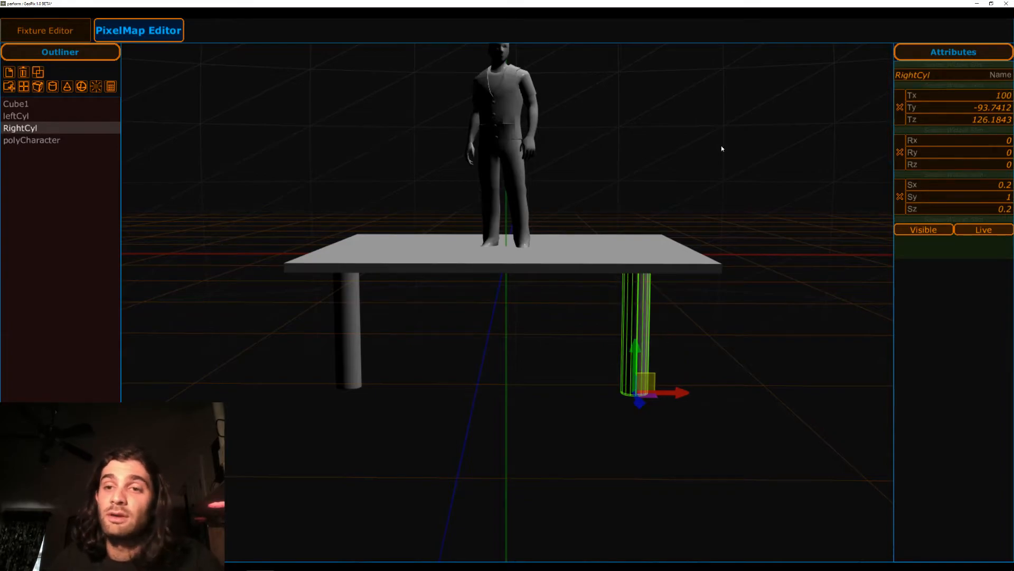
left_click(968, 108)
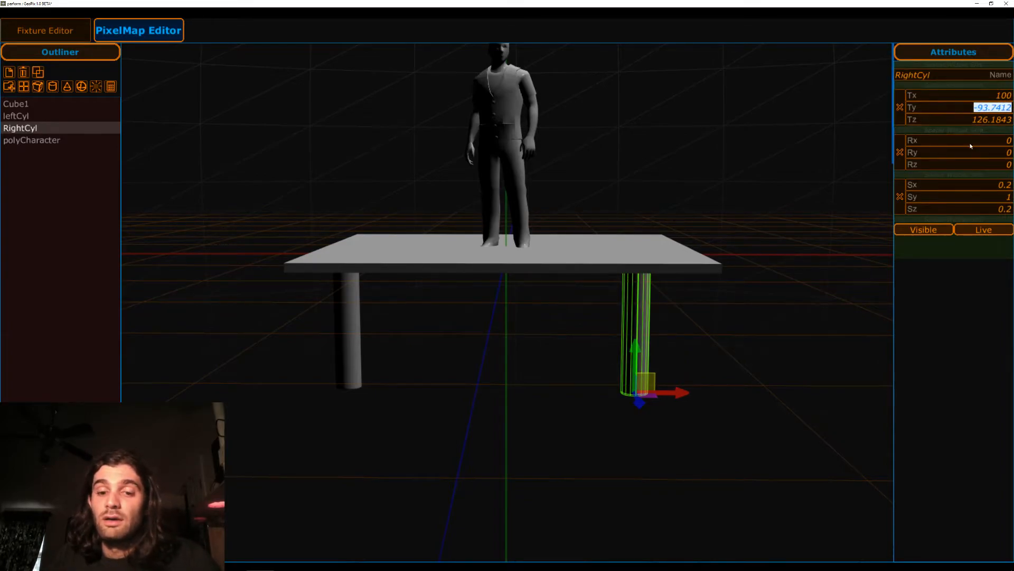
type("-90")
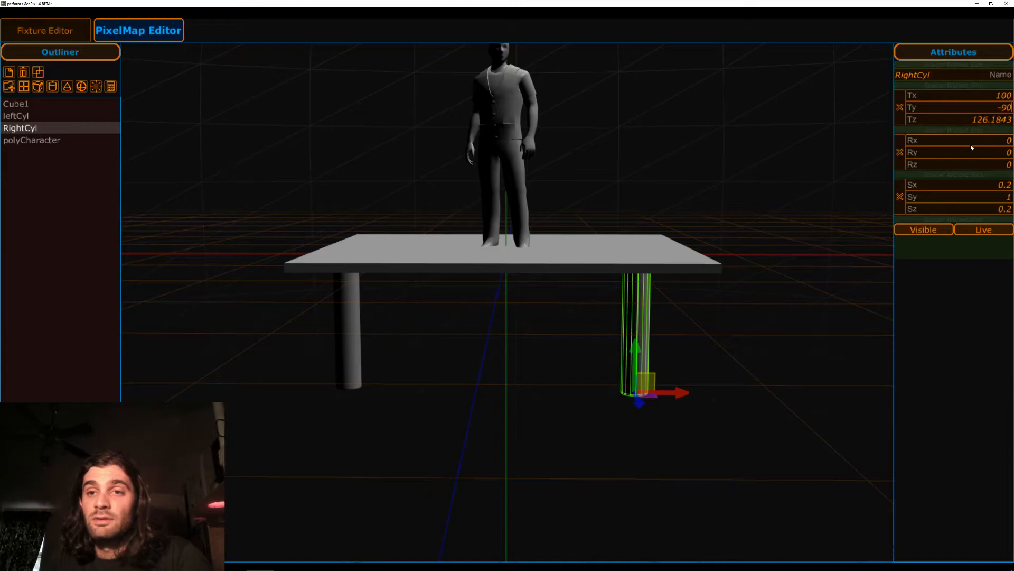
key("Return")
left_click(982, 122)
type("120")
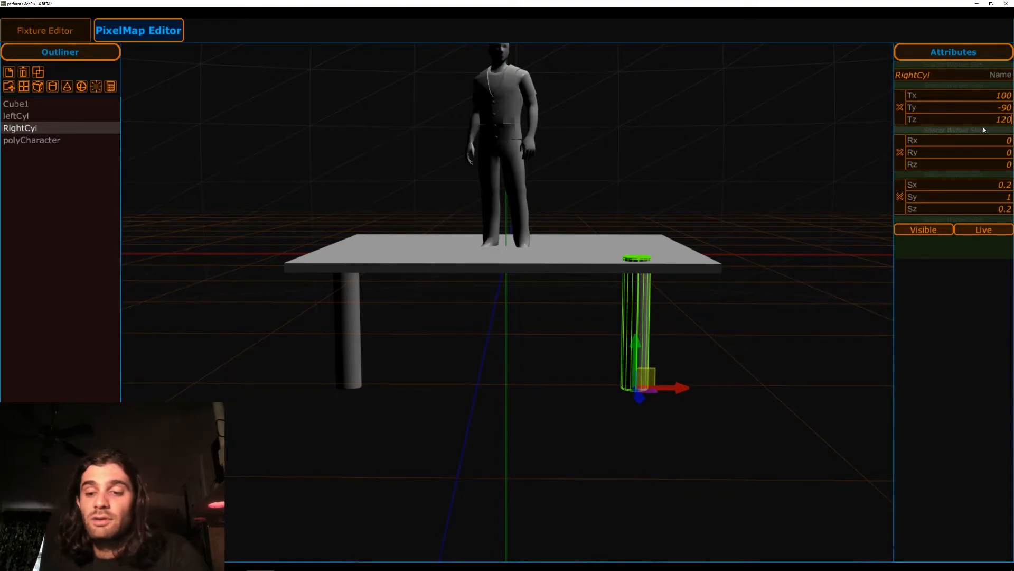
key("Return")
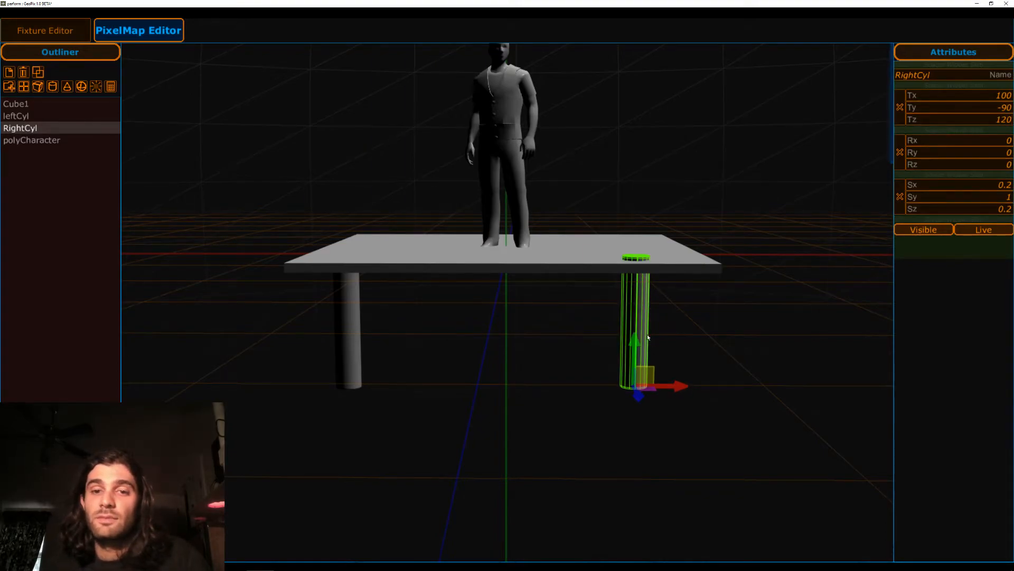
Lower the right leg beneath the platform and set its Y position to -95.
left_click_drag(636, 345, 635, 351)
left_click(993, 107)
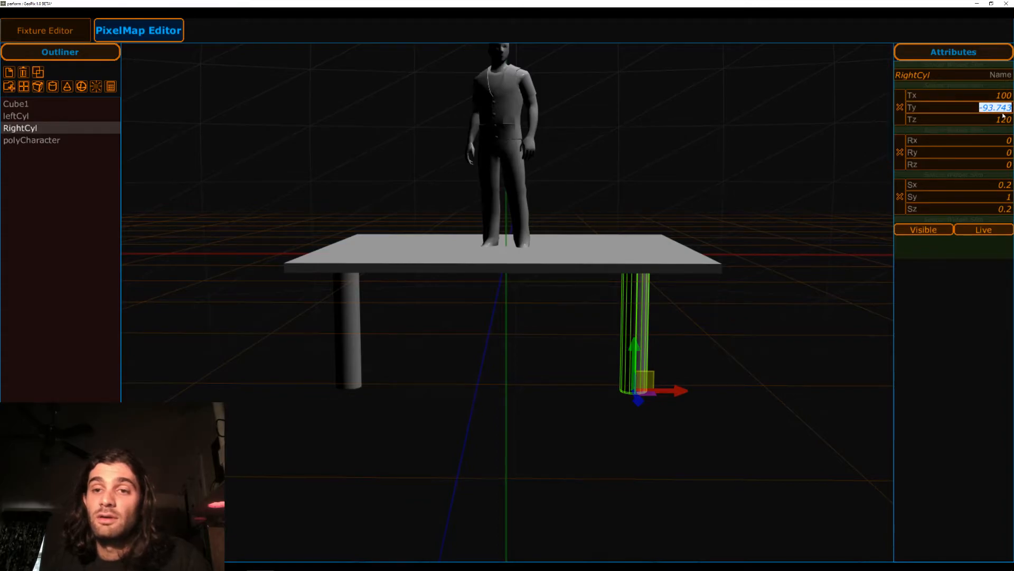
type("-95")
key("Return")
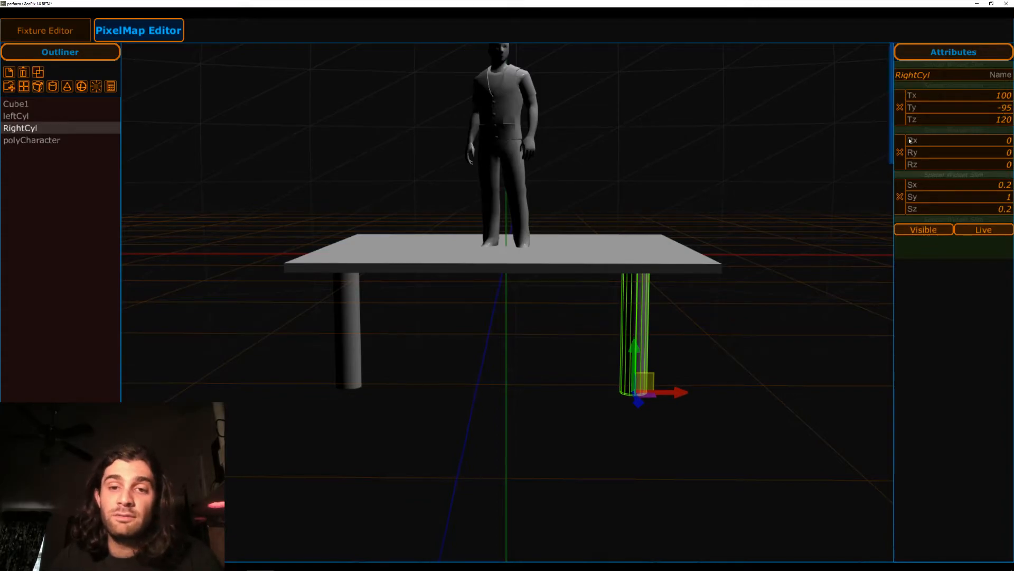
Select both legs and mirror the right leg's X position onto the left leg, at X -100.
left_click(349, 321)
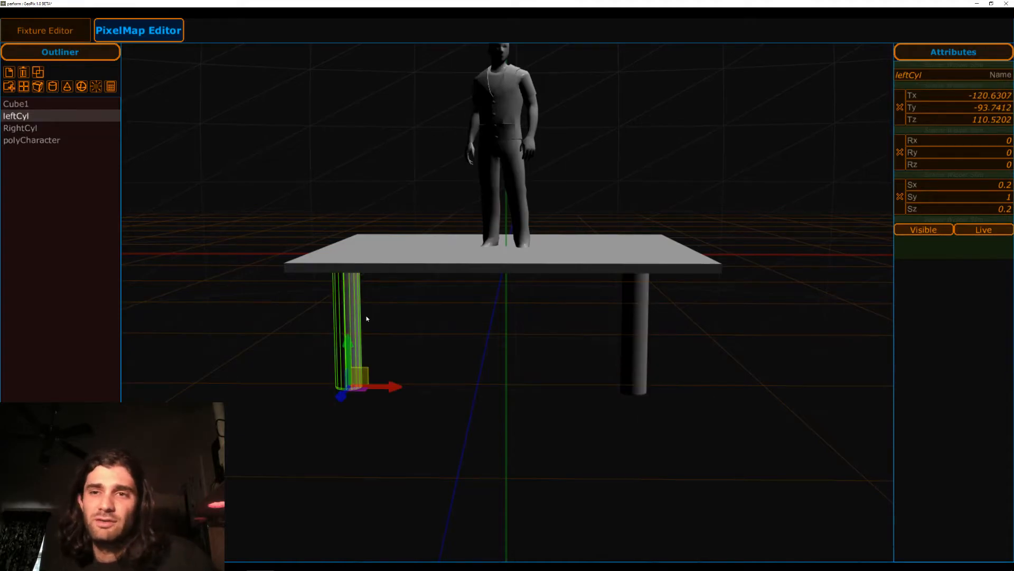
left_click(642, 296, "shift")
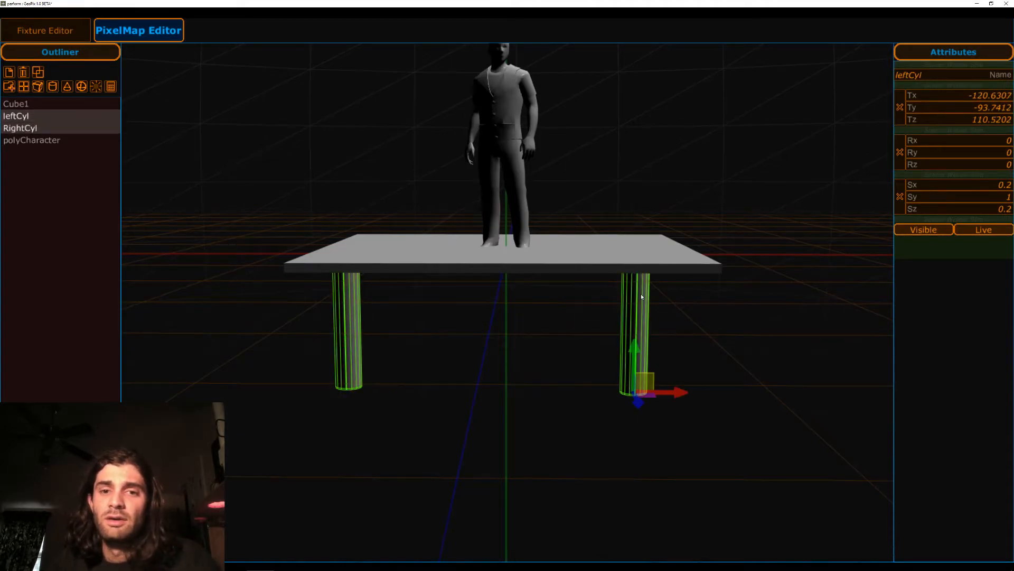
left_click(683, 392)
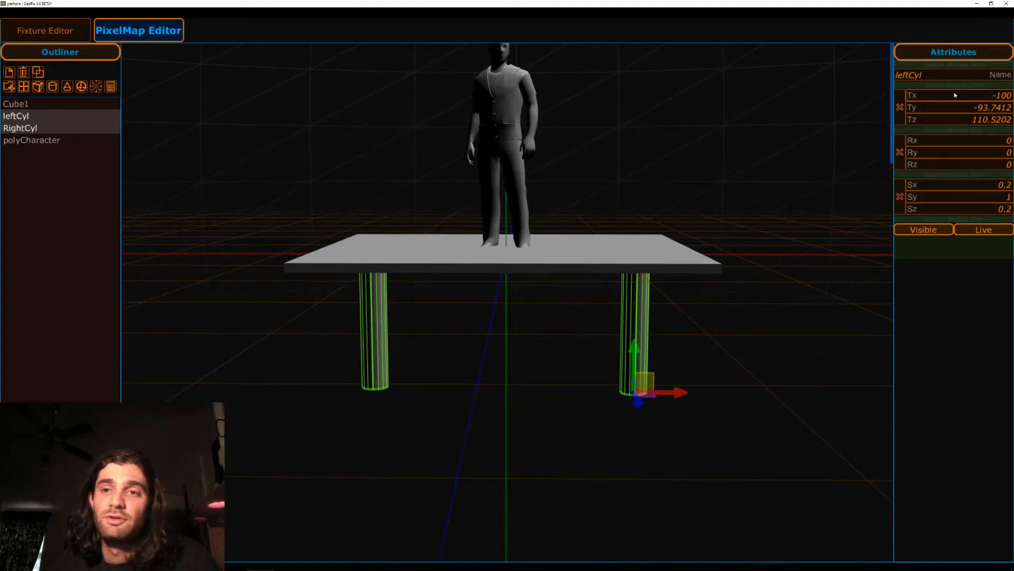
Try to set the left leg's Y position to -90.
left_click(374, 321)
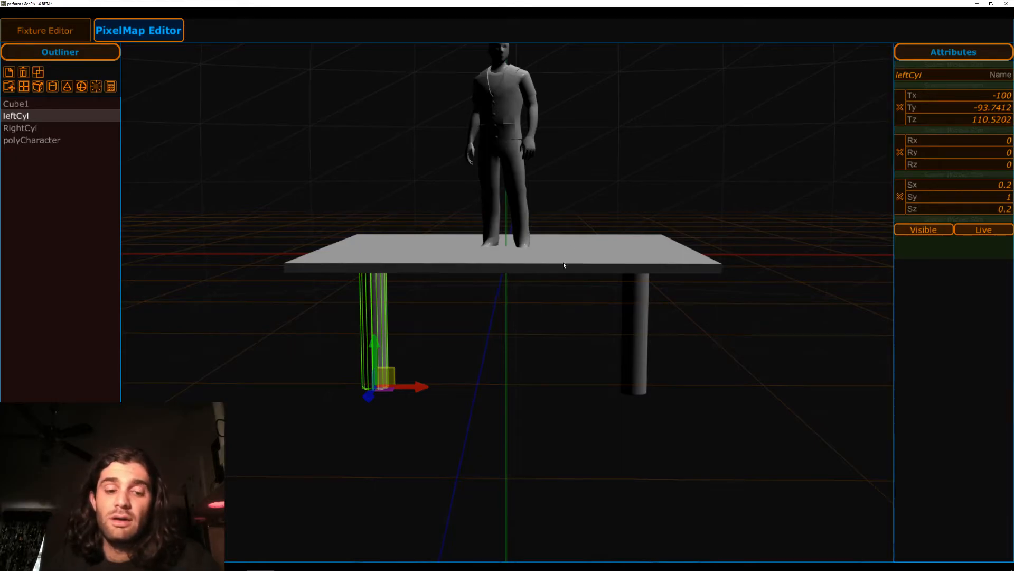
left_click_drag(537, 345, 527, 368)
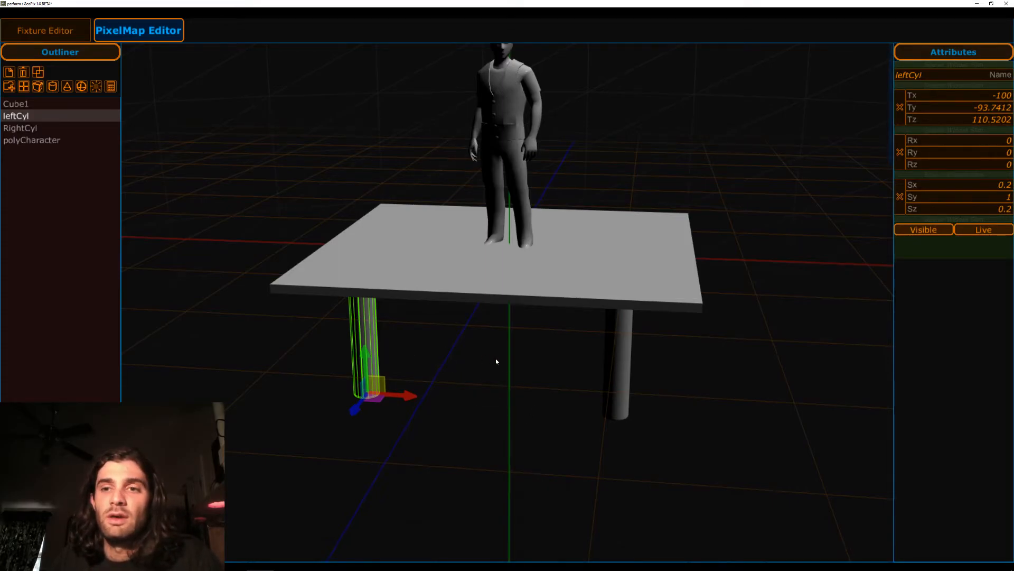
left_click(1003, 108)
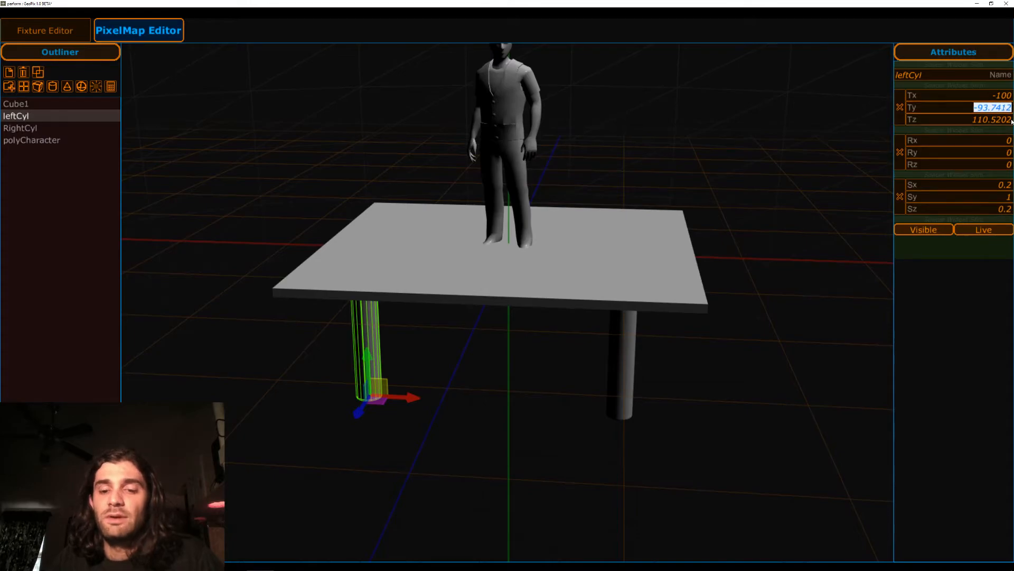
type("-90")
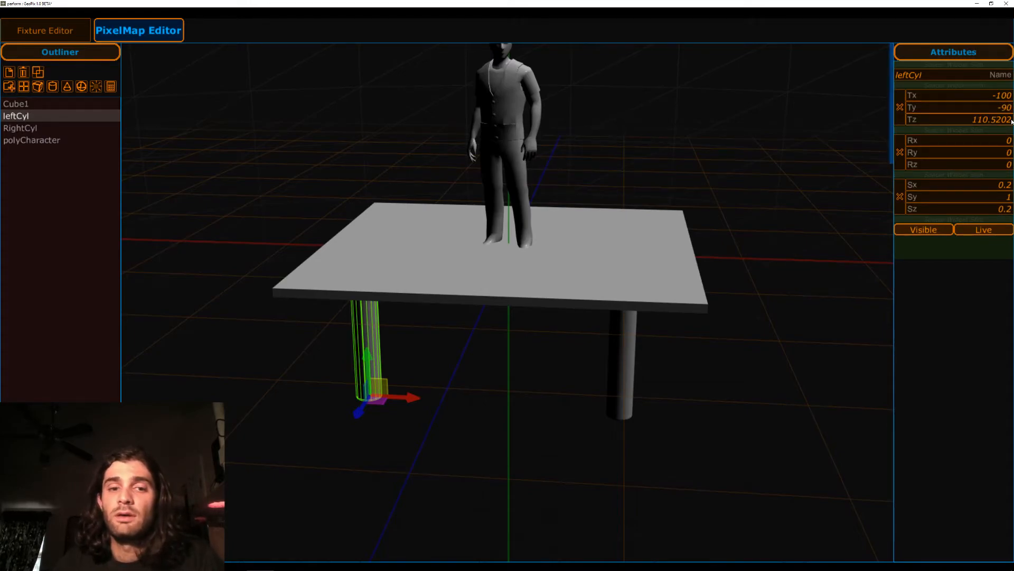
Select the right leg plus the left leg and move the mirrored pair outward, the right one to about X 135.9 and Z 114.9.
left_click(638, 350)
left_click(611, 353)
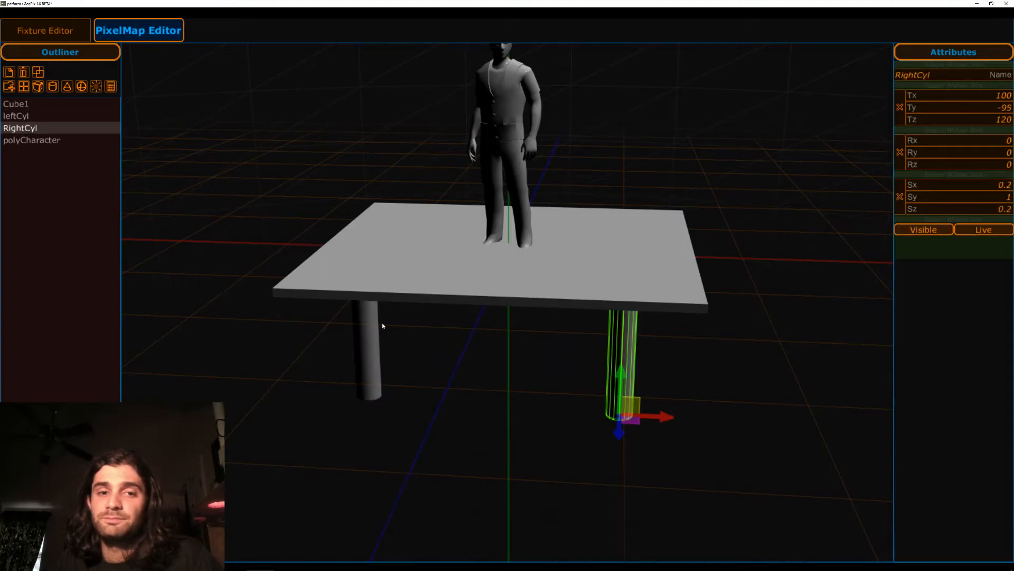
left_click(361, 343, "shift")
left_click_drag(369, 402, 338, 400)
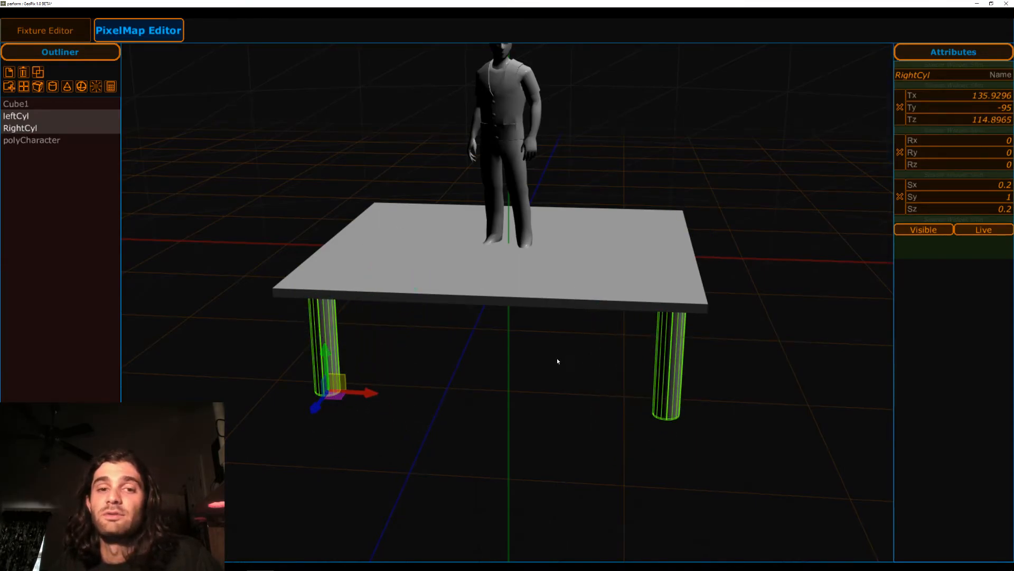
Select the cube platform together with the left leg and move them in the XZ plane as a mirrored pair.
left_click(465, 277)
left_click(330, 353, "shift")
left_click_drag(334, 400, 335, 362)
left_click(303, 372)
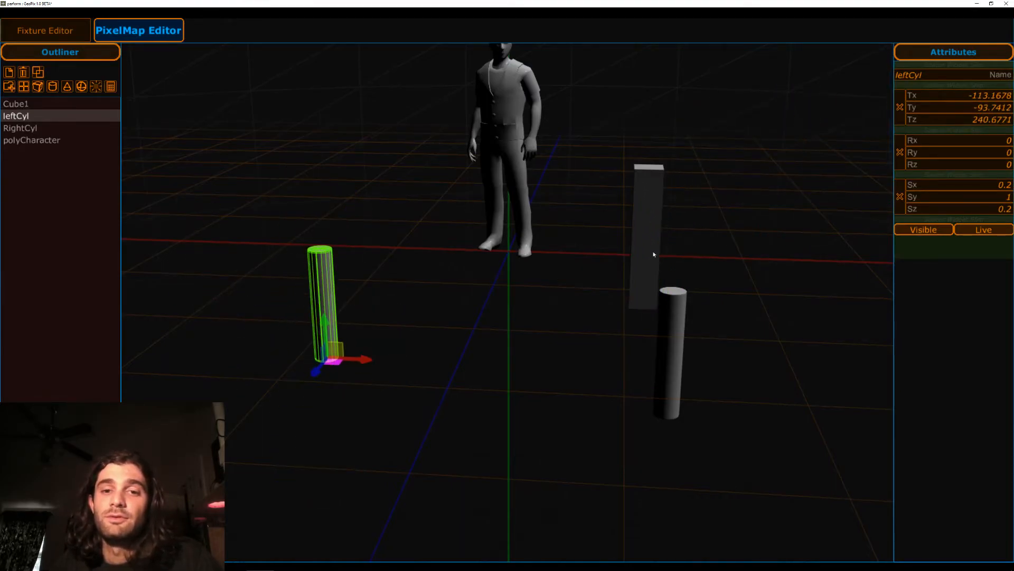
Move the cube column in the XZ plane to about X -56.9 and Z 303.6, in front of the left leg.
left_click(654, 235)
left_click_drag(653, 311, 363, 394)
Delete the right and left cylinder legs from the scene.
left_click(666, 317)
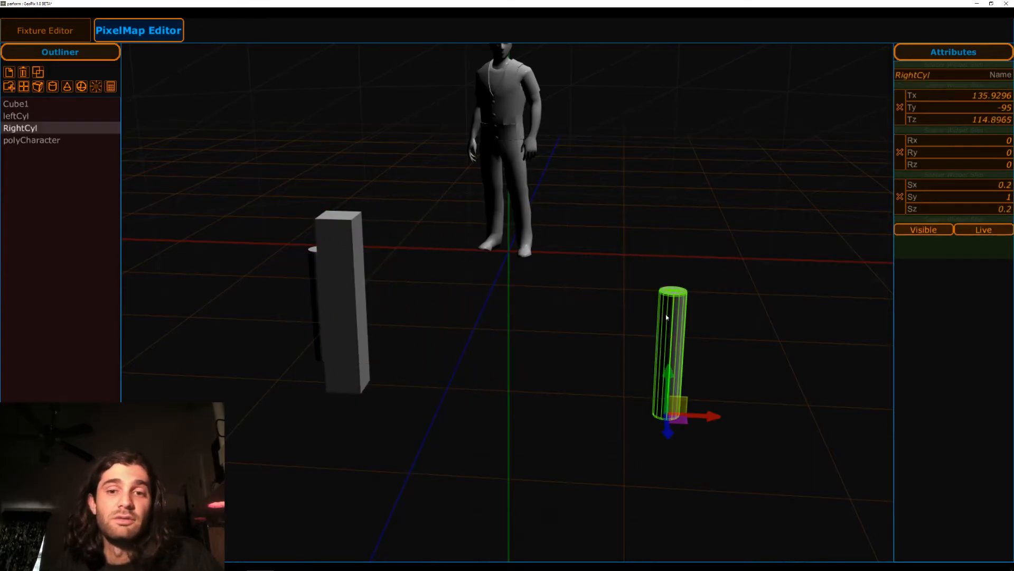
left_click(23, 73)
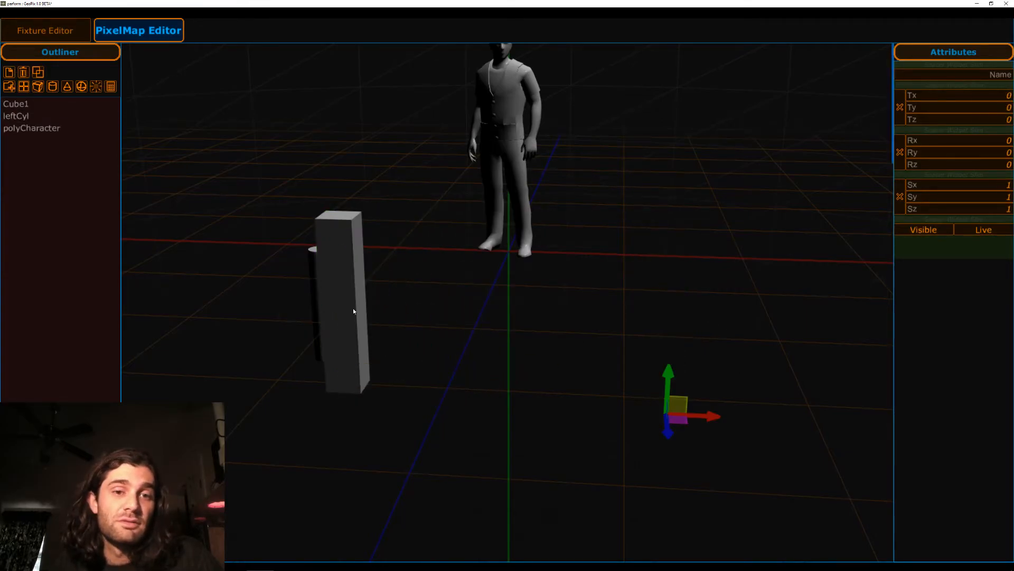
left_click(313, 271)
left_click(25, 73)
Widen the remaining cube column along X to a scale of about 0.698.
left_click(337, 279)
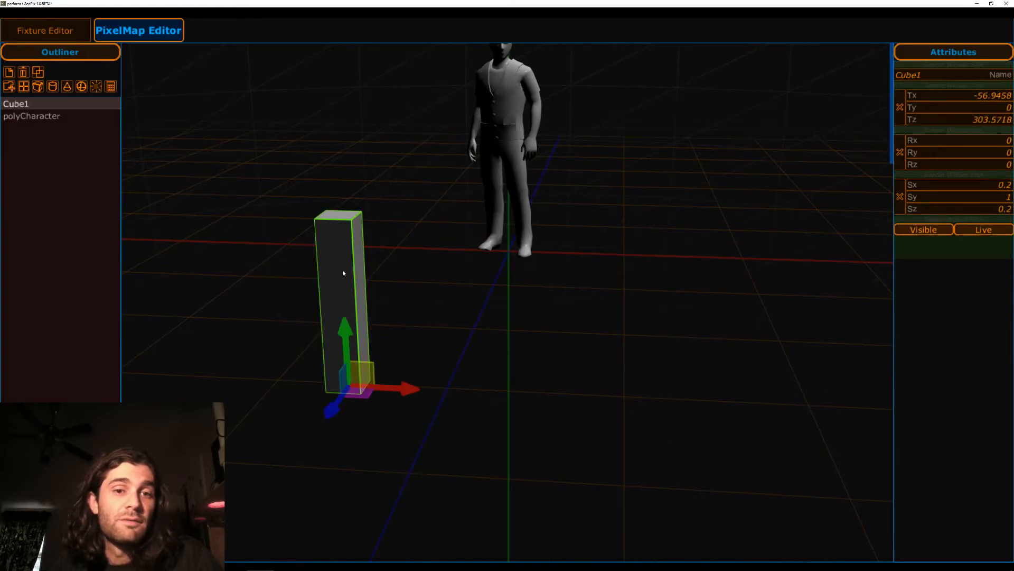
key("e")
key("r")
left_click_drag(441, 394, 489, 370)
Duplicate the cube and place the two cubes as a mirrored pair, the left one at about X -114.
key("w")
left_click(37, 72)
left_click_drag(417, 402, 690, 411)
left_click(310, 313)
left_click_drag(680, 402, 710, 404)
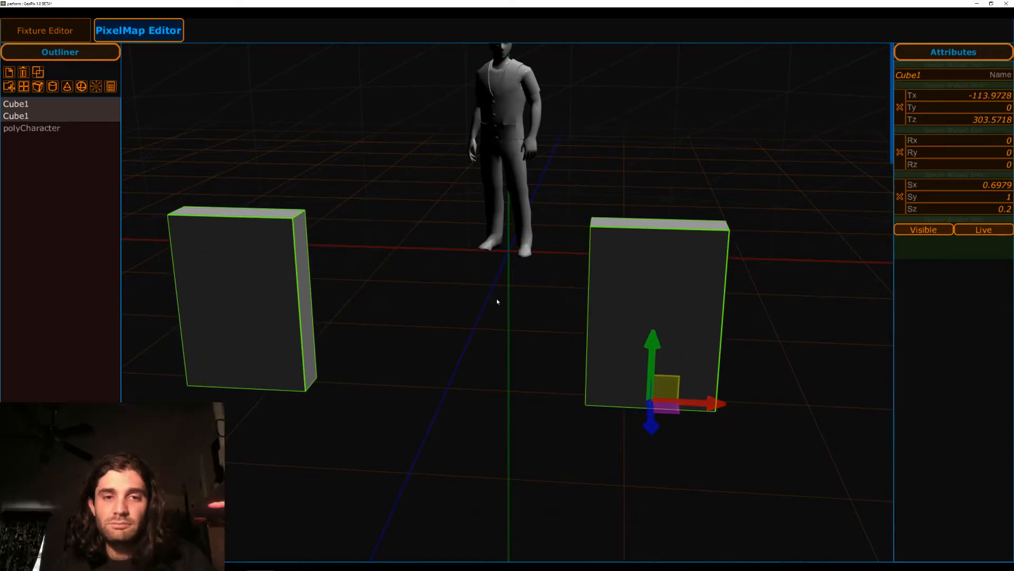
Rotate the two cubes about the Y axis as a mirrored pair, the left one to about 55.5.
left_click_drag(495, 296, 520, 306, "alt")
middle_click_drag(521, 306, 531, 273, "alt")
left_click_drag(531, 273, 538, 269, "alt")
middle_click_drag(539, 272, 555, 278, "alt")
key("e")
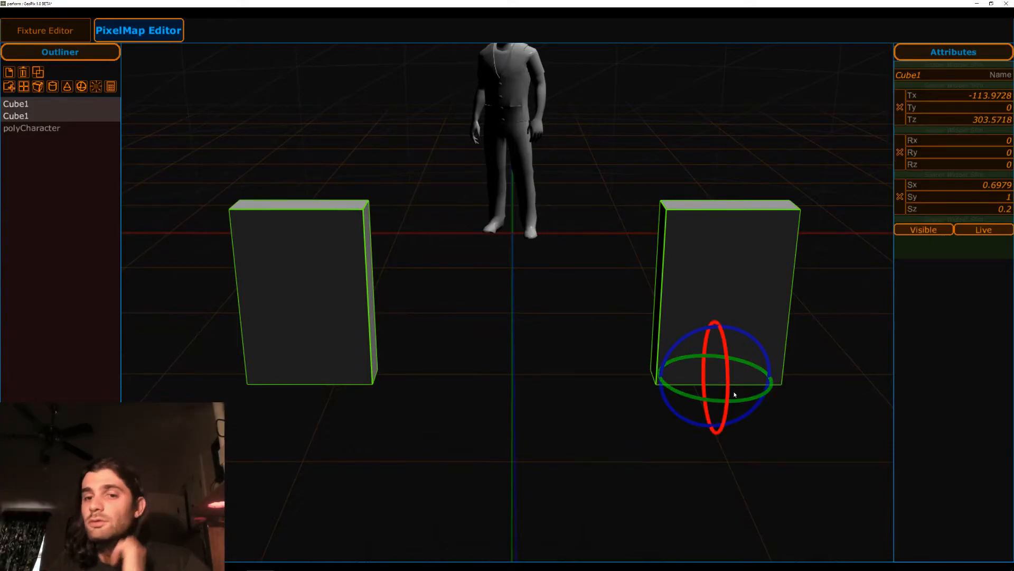
left_click_drag(735, 394, 678, 389)
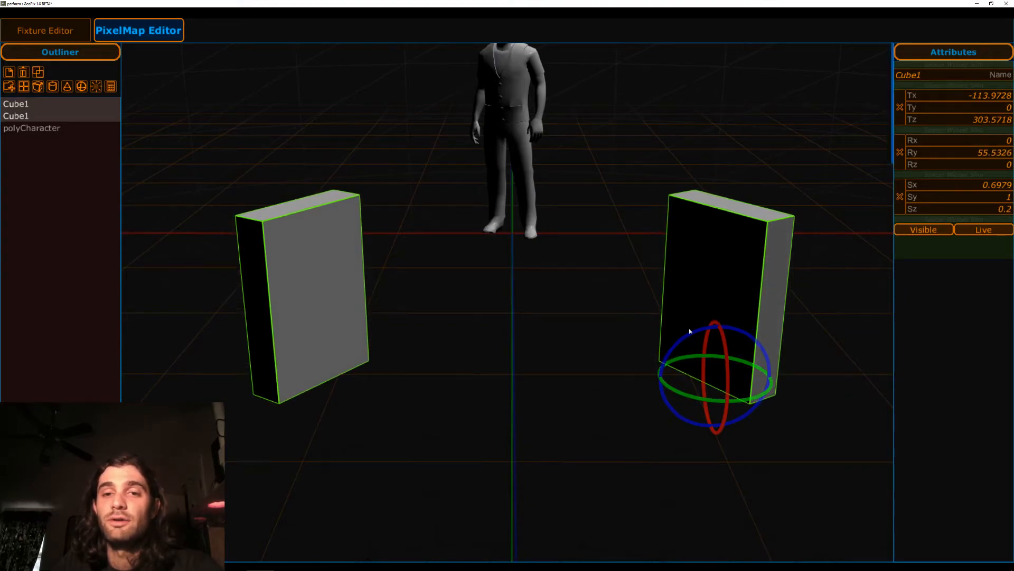
Try tilting the mirrored cubes about the X axis to about -42.2, and set their X rotation back to 0.
mouse_move(868, 169)
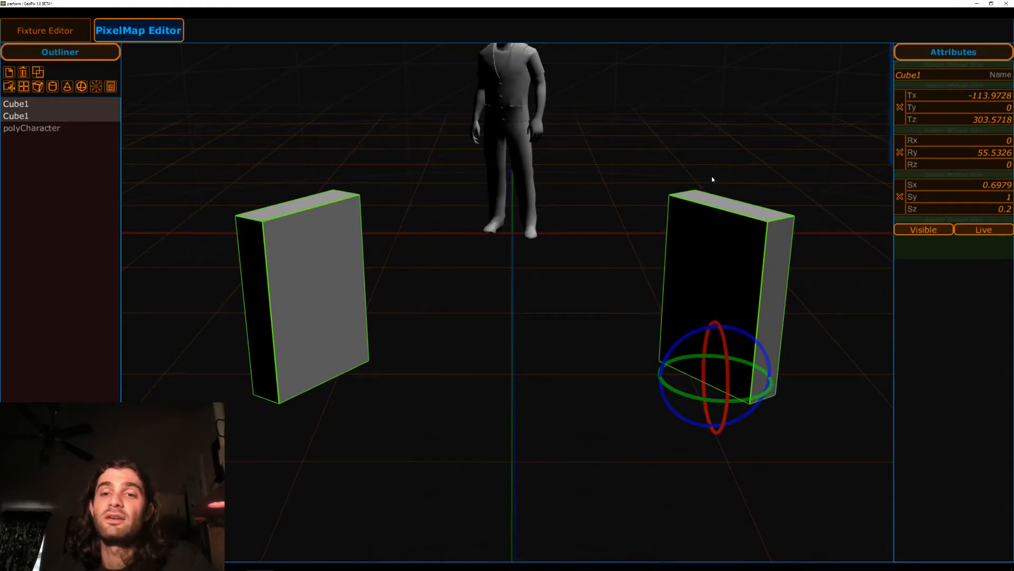
left_click_drag(449, 211, 397, 227, "alt")
scroll(398, 227, "down", 3)
middle_click_drag(500, 193, 511, 230, "alt")
left_click_drag(512, 231, 530, 304, "alt")
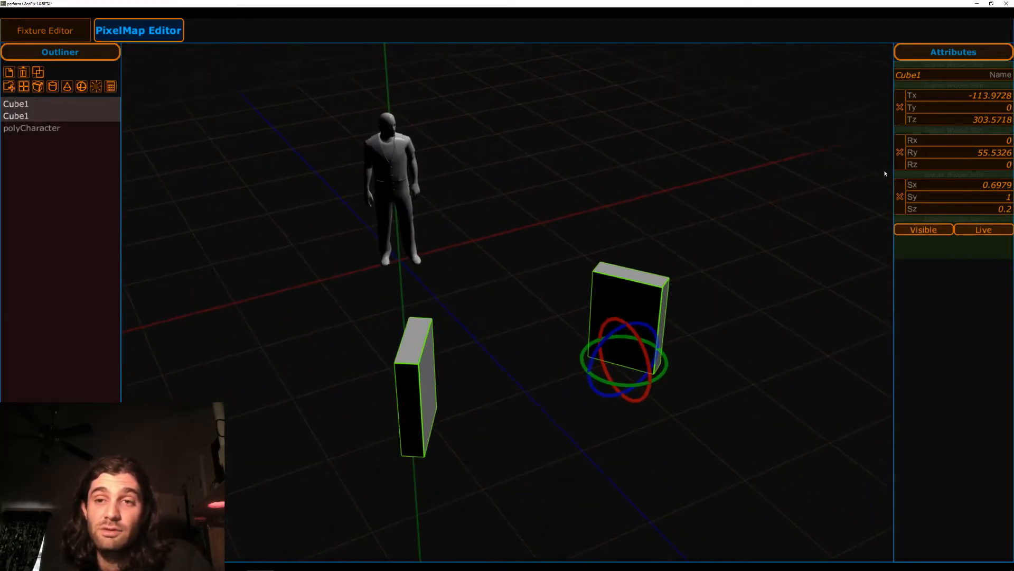
mouse_move(885, 151)
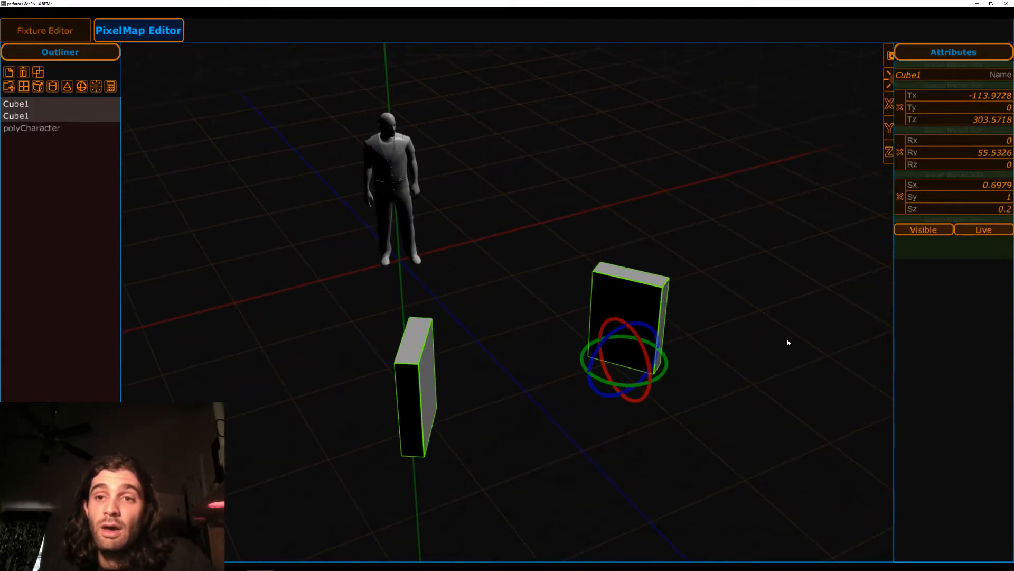
left_click_drag(580, 210, 647, 420, "alt")
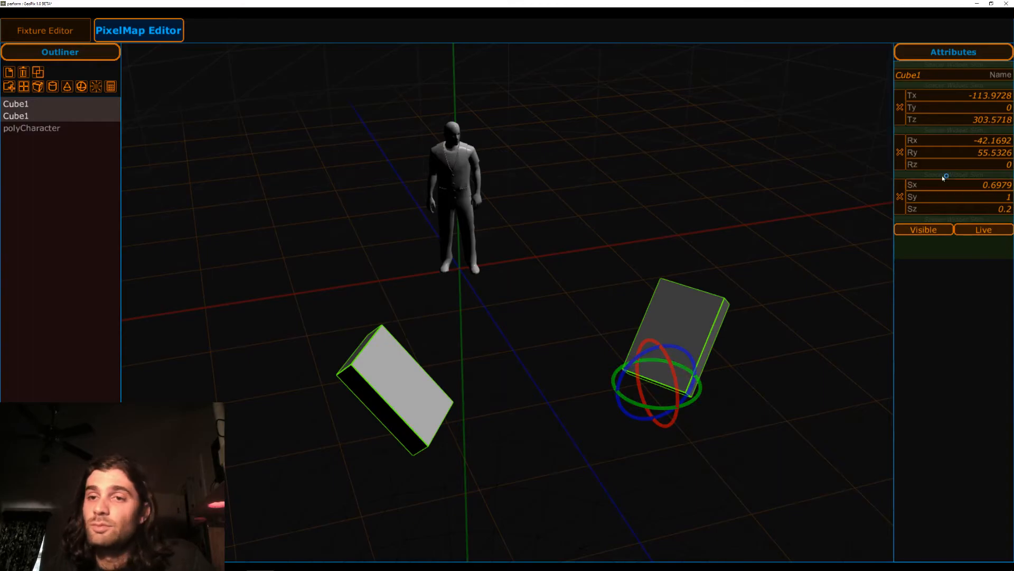
left_click(987, 141)
type("0")
key("Return")
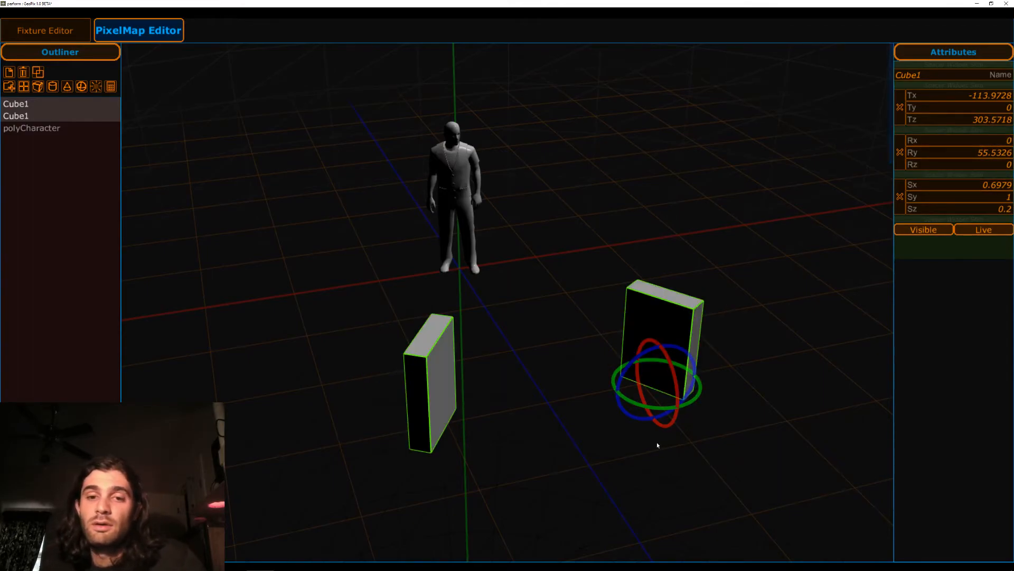
Rotate both cubes about Y, the left one to about 53.6, and reset their positions to the origin.
left_click_drag(633, 406, 654, 406)
middle_click_drag(775, 242, 616, 262)
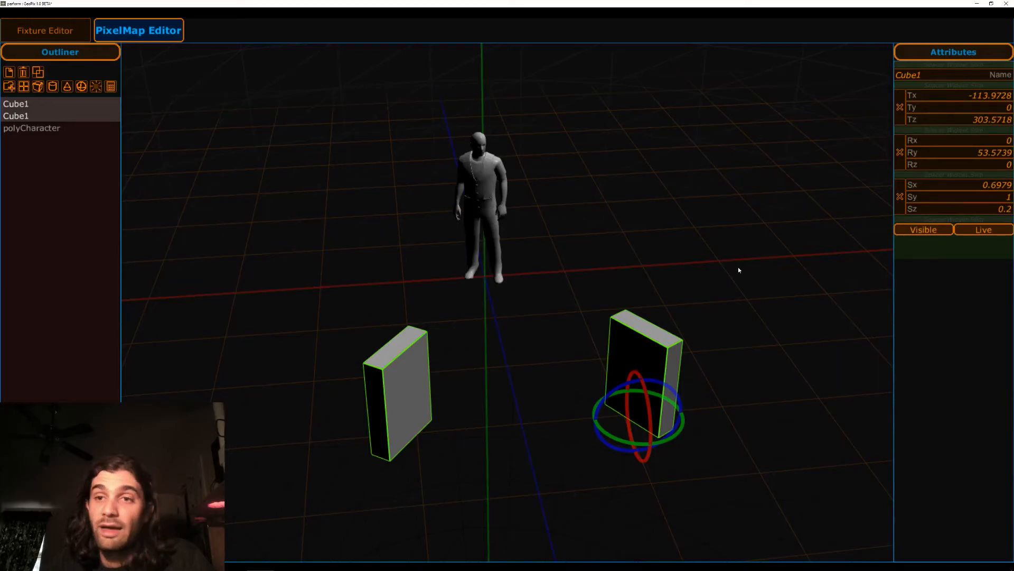
left_click(901, 117)
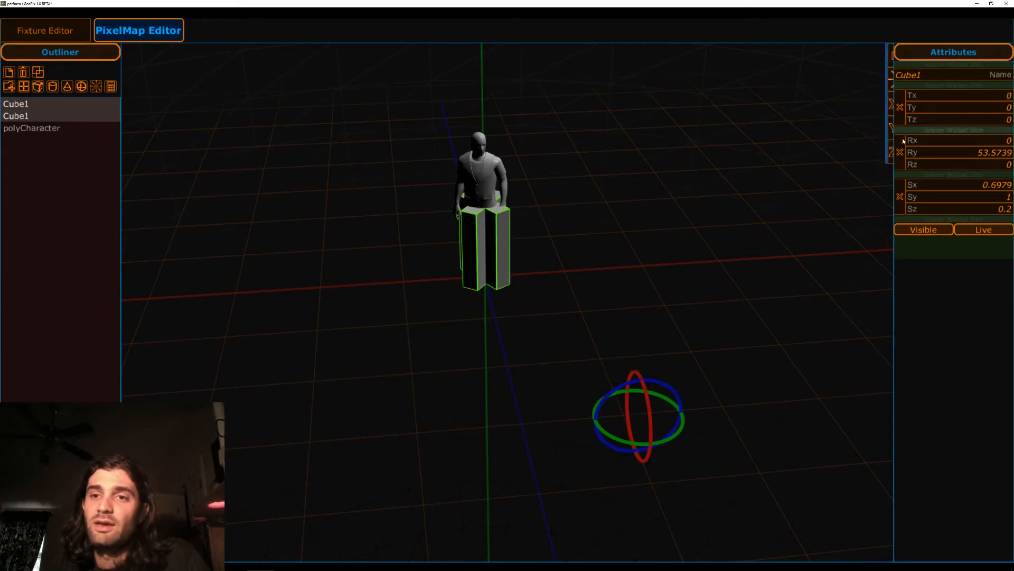
left_click_drag(641, 253, 633, 265, "alt")
Move the cubes apart individually, one to about X 87.9, Z 225.6 and the other to about X -55, Z 217.
key("w")
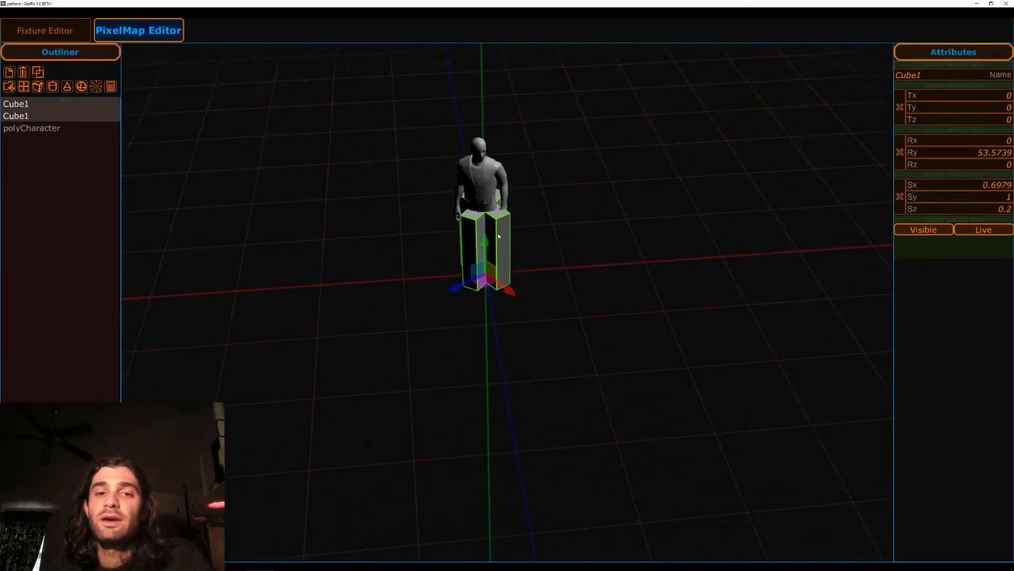
left_click(502, 237)
left_click_drag(486, 284, 586, 407)
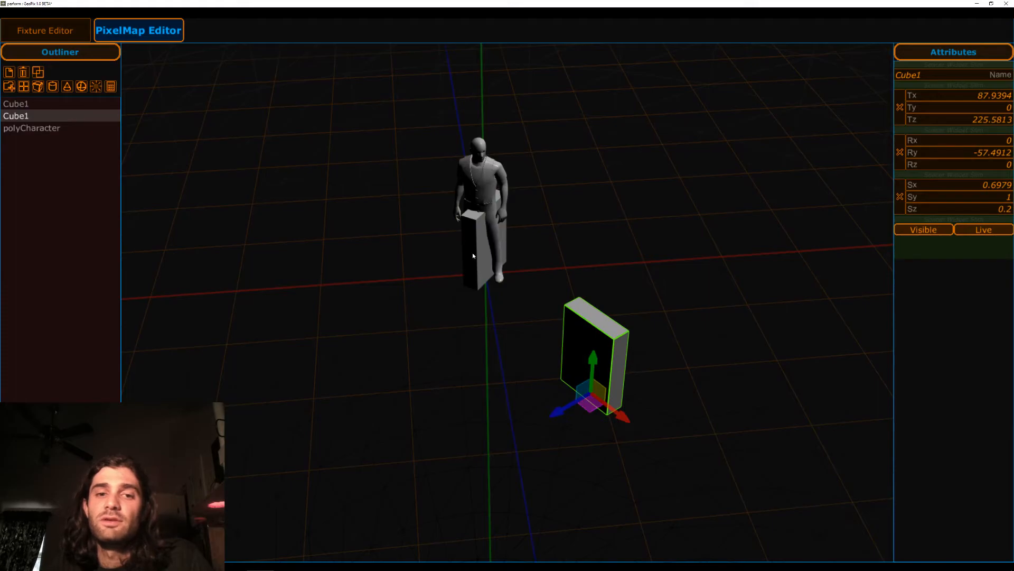
left_click(505, 271)
left_click_drag(505, 272, 472, 394)
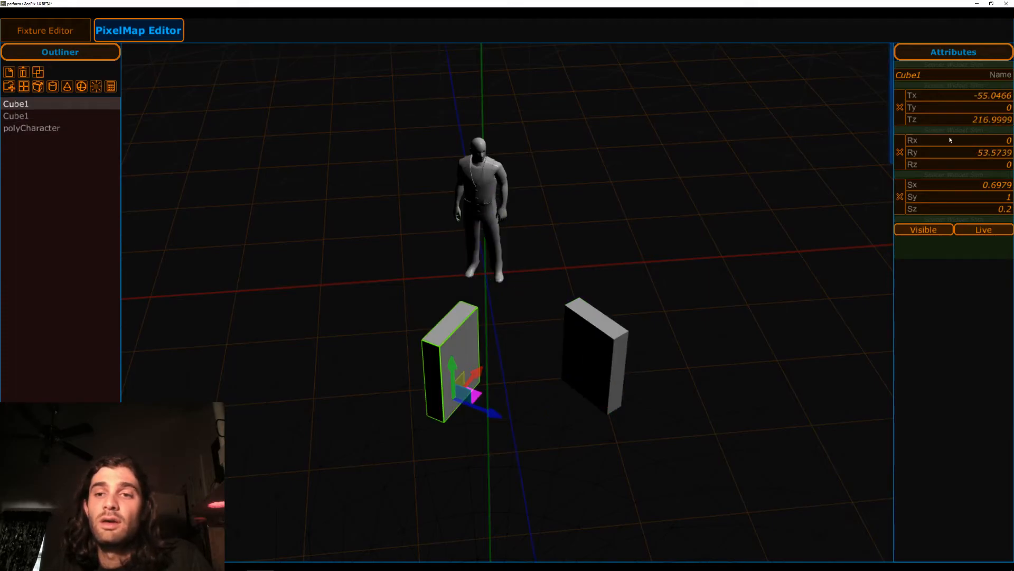
Select both cubes and reset their rotation and position to 0 on all axes.
left_click(596, 359, "shift")
left_click(900, 153)
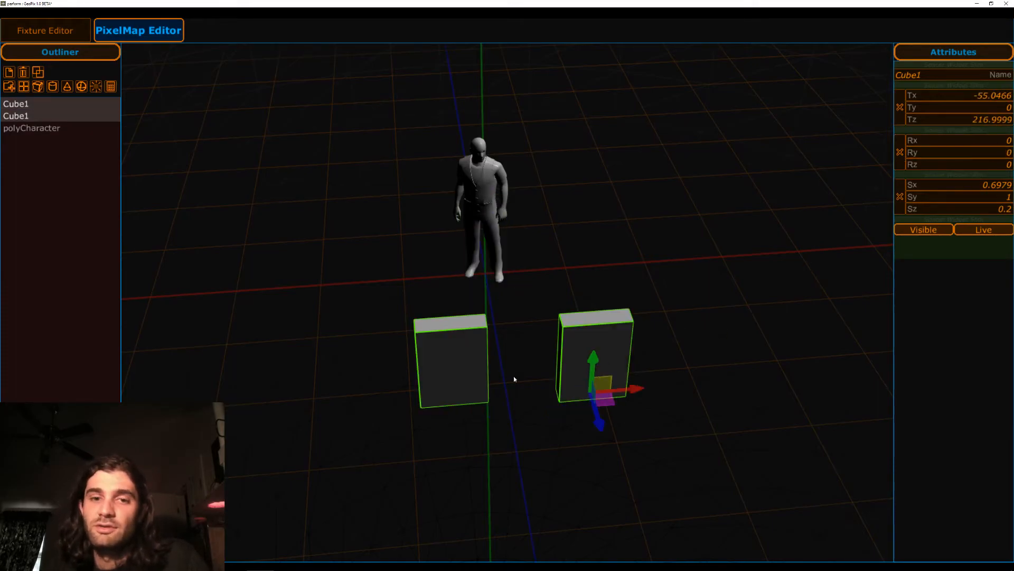
left_click(563, 226)
left_click(578, 373)
left_click(468, 373, "shift")
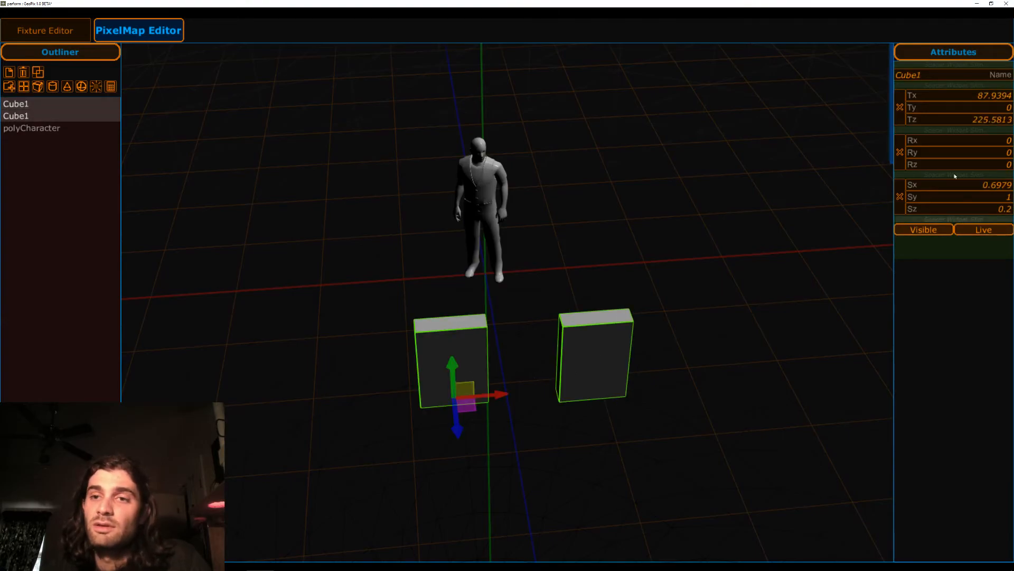
left_click(901, 107)
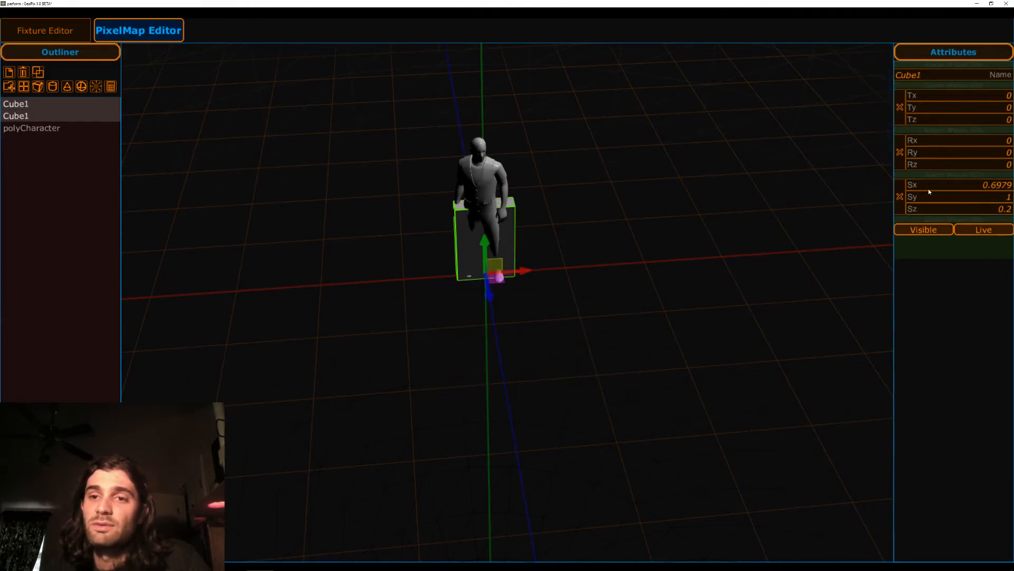
Reset the scale of both cubes to 1 and delete the two cubes.
left_click(900, 196)
middle_click_drag(607, 238, 580, 246)
key("q")
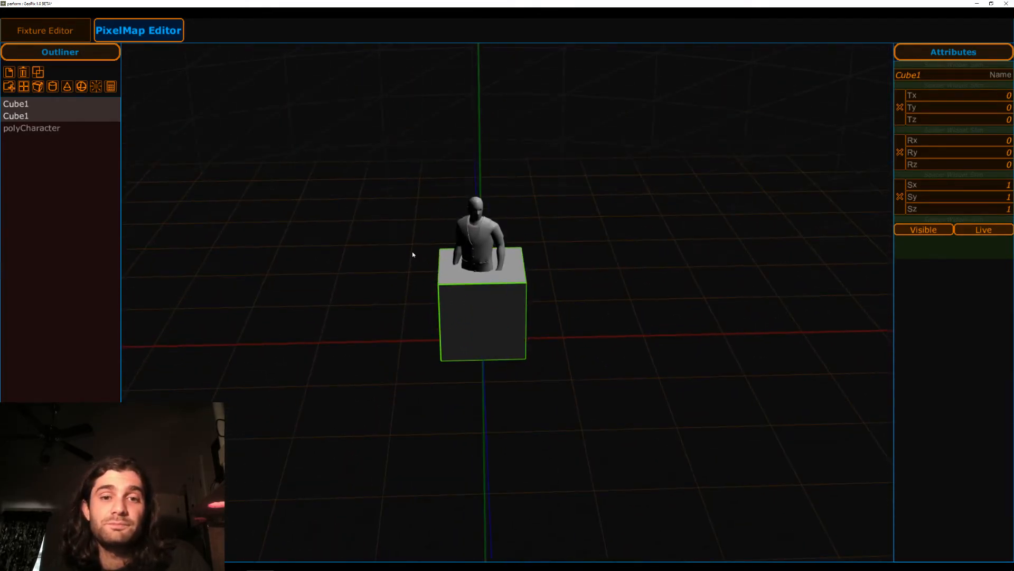
left_click(24, 73)
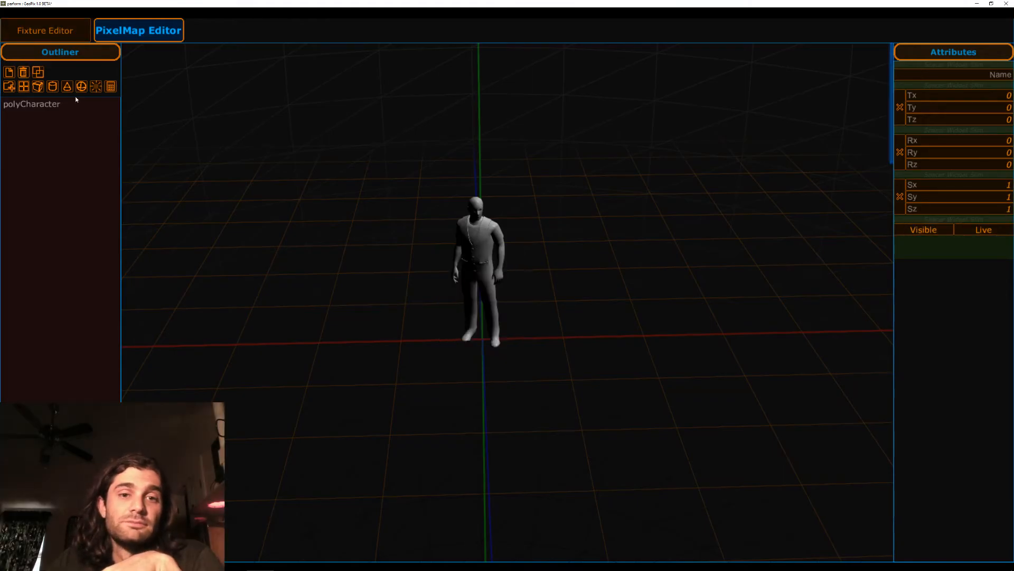
Switch to Notepad++ to review the feature notes on duplicate, delete and mirror tools, and return to GeoPix.
key("alt+Tab")
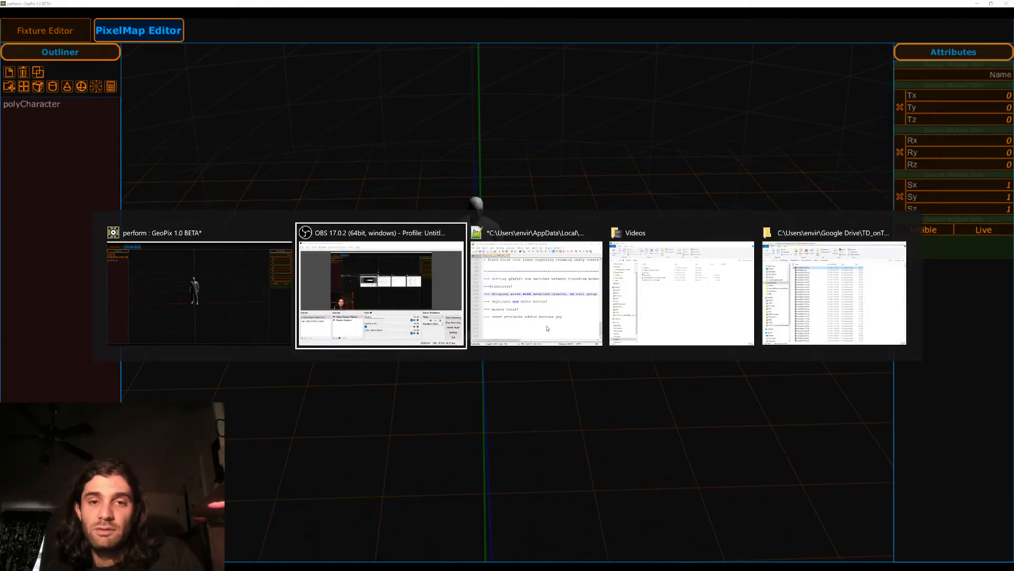
key("alt+Tab")
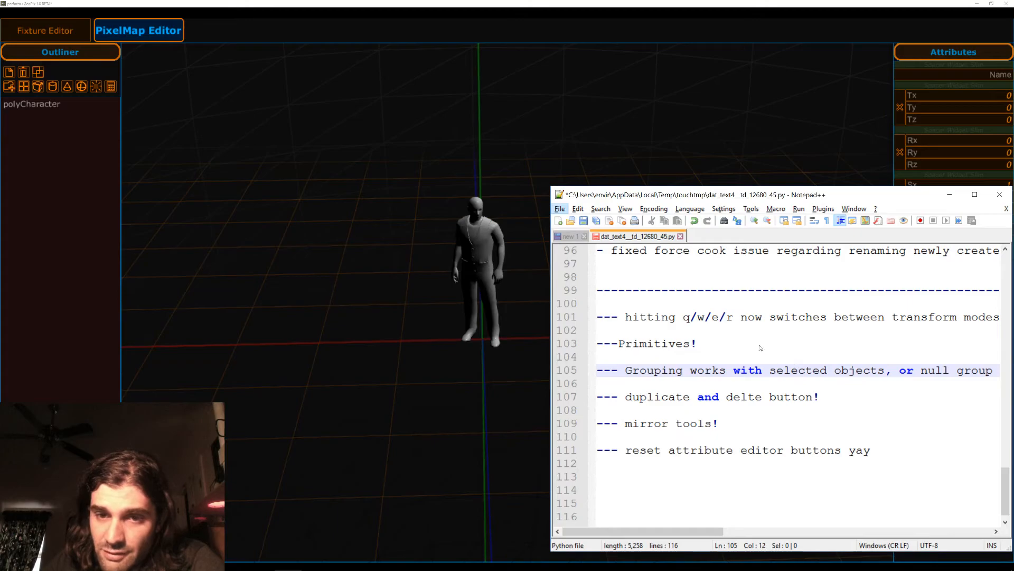
left_click_drag(825, 397, 599, 398)
left_click(813, 425)
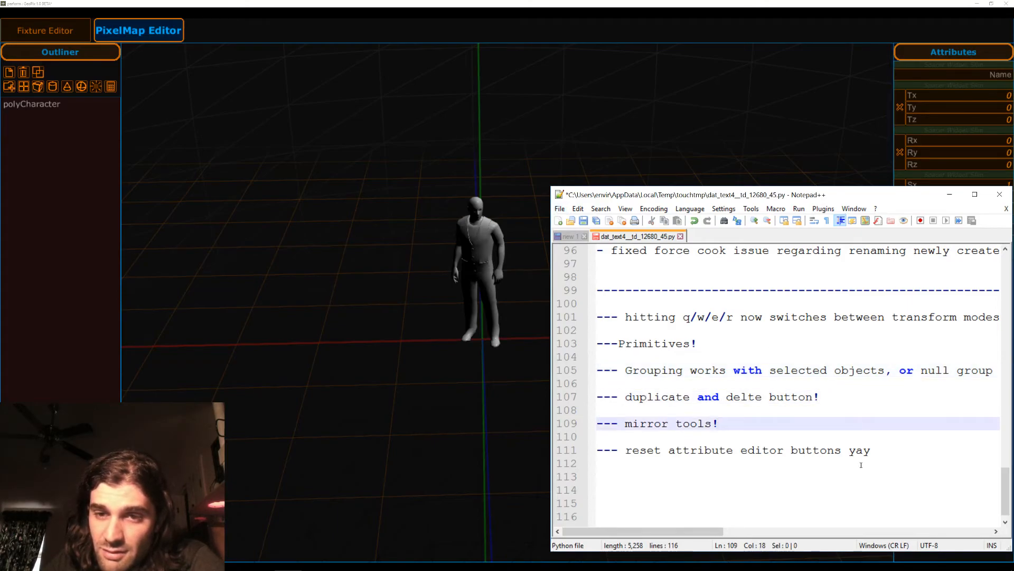
left_click(356, 364)
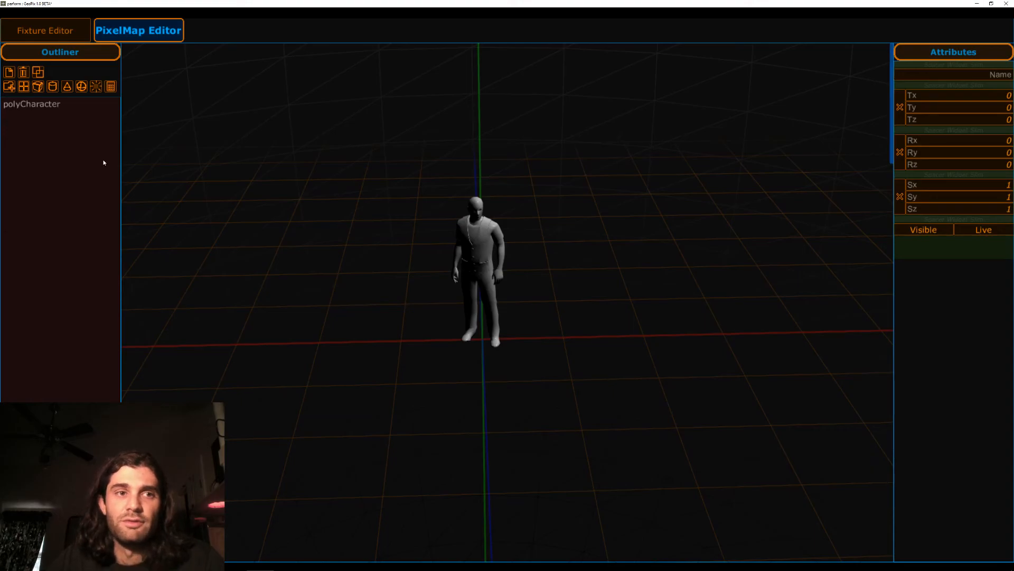
left_click(112, 87)
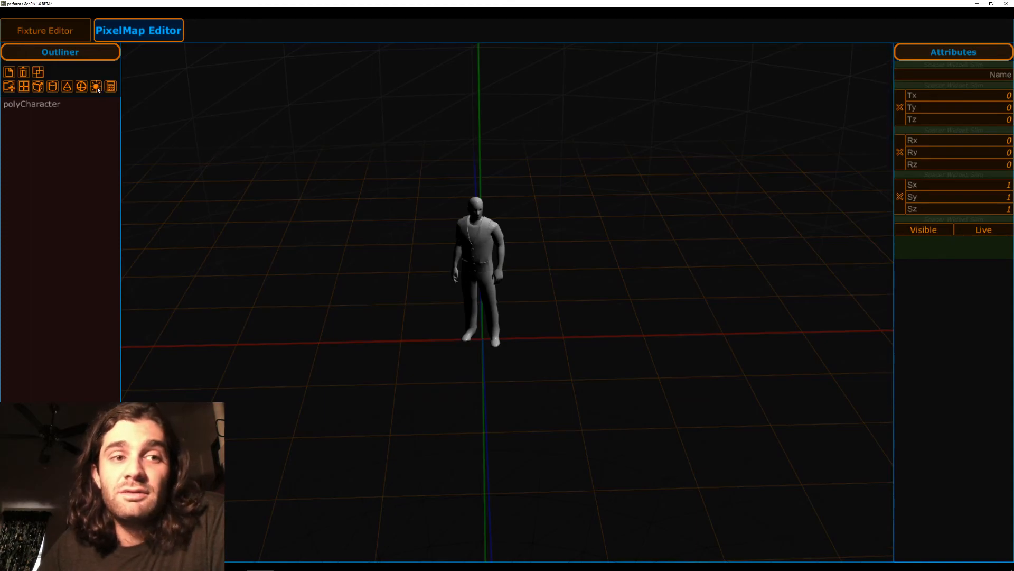